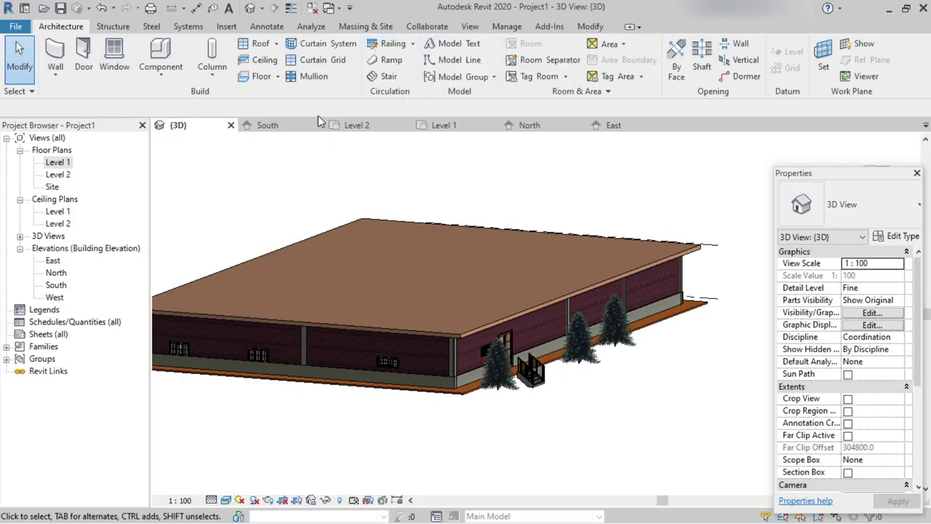
# - Check the roof's Base Level, then open the Level 2 floor plan
pyautogui.scroll(-3, 314, 426)
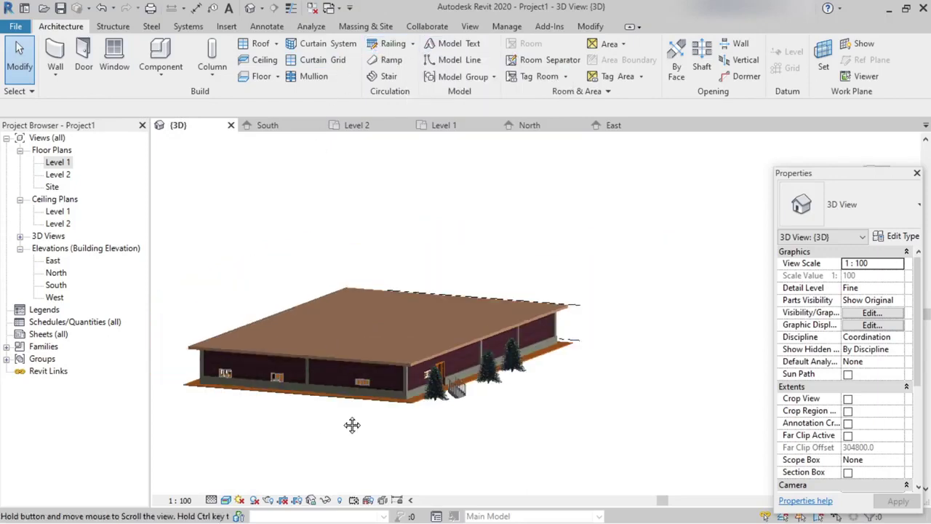
pyautogui.scroll(3, 345, 422)
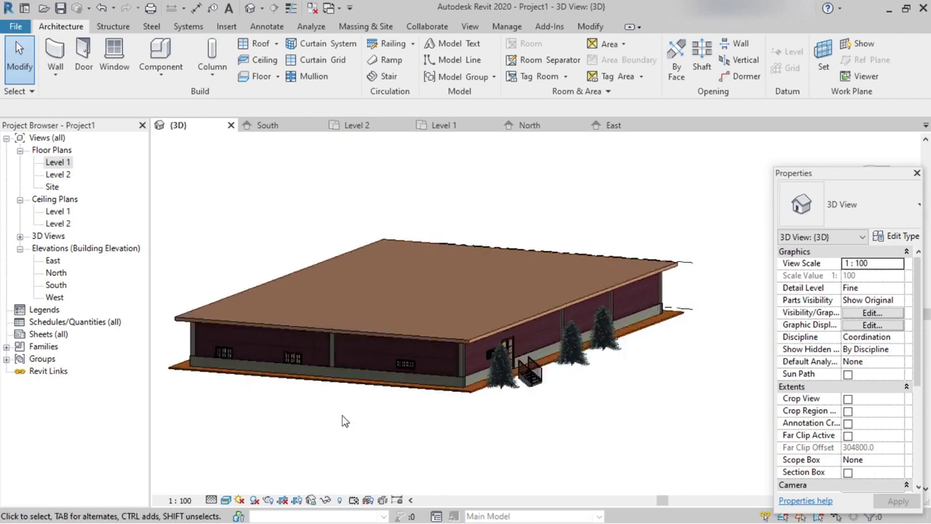
pyautogui.scroll(2, 345, 421)
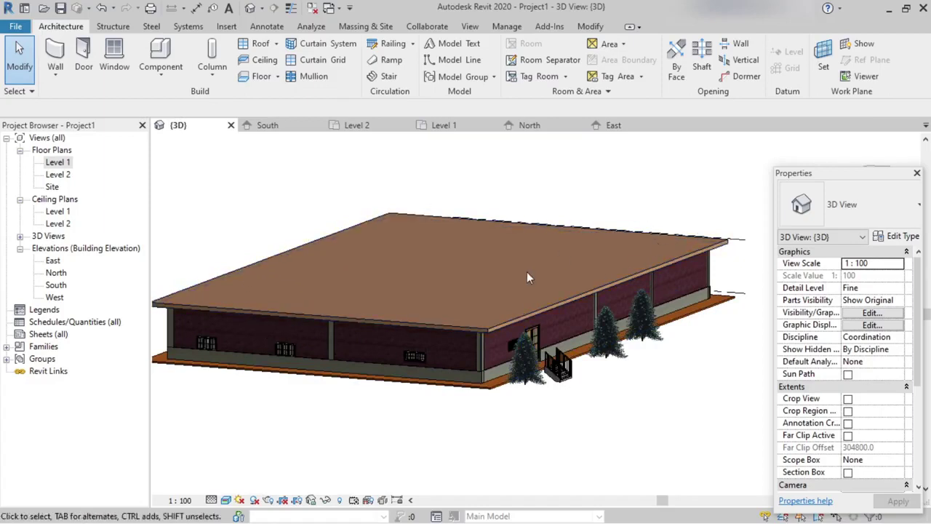
pyautogui.click(456, 322)
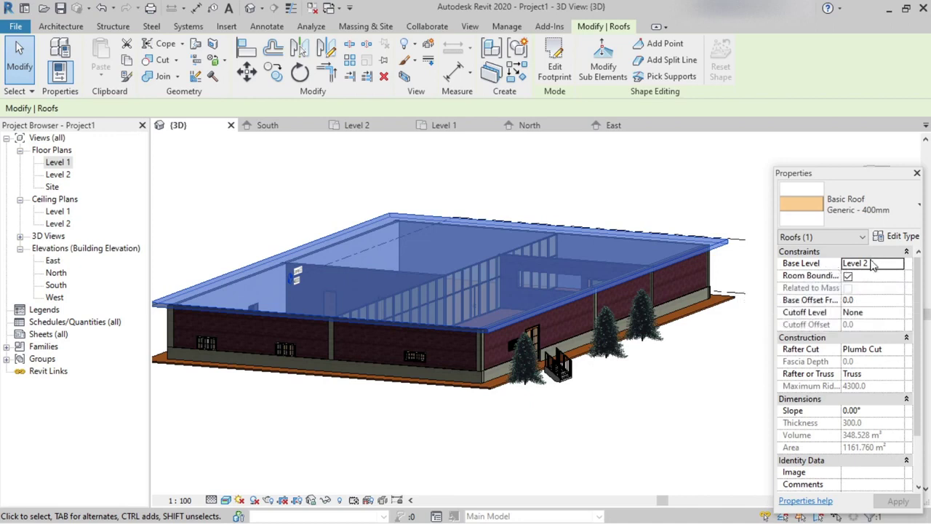
pyautogui.click(312, 443)
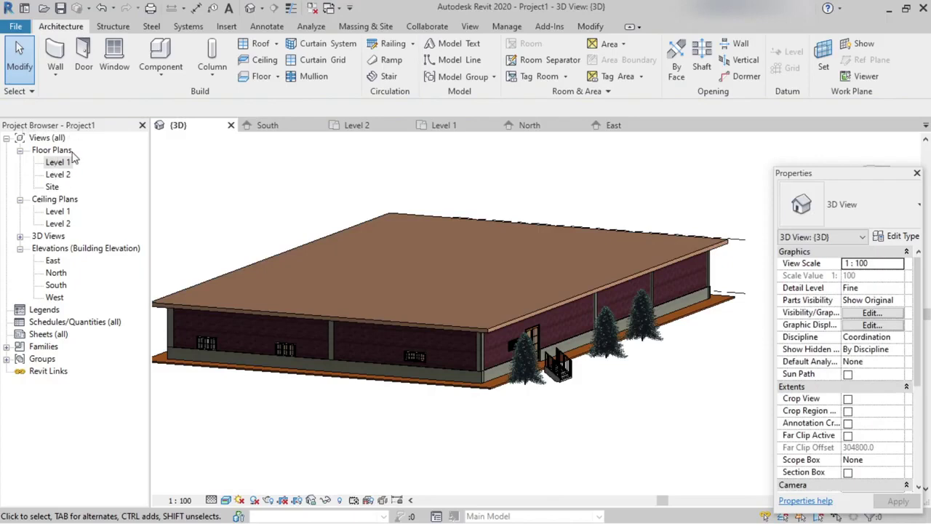
pyautogui.click(58, 176)
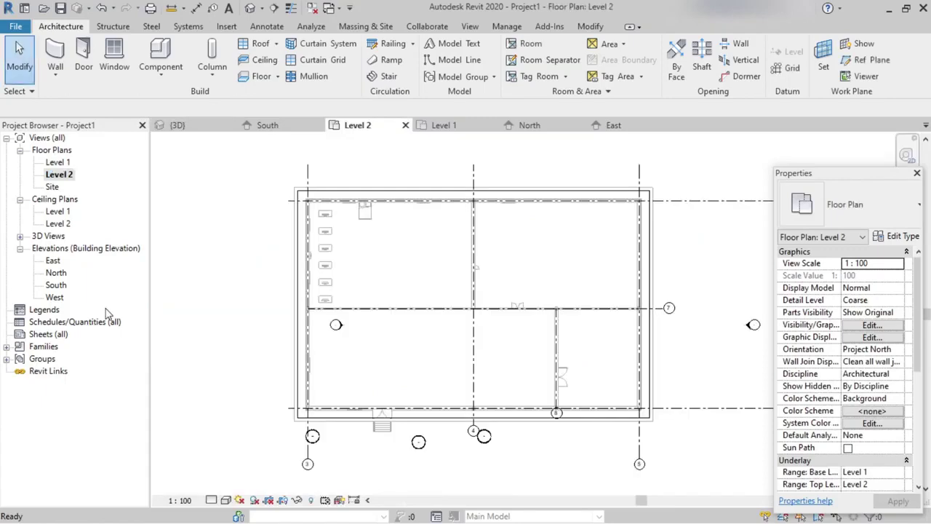
# - Start a railing path sketch on Level 2 using Pick Lines to trace existing edges
pyautogui.click(390, 45)
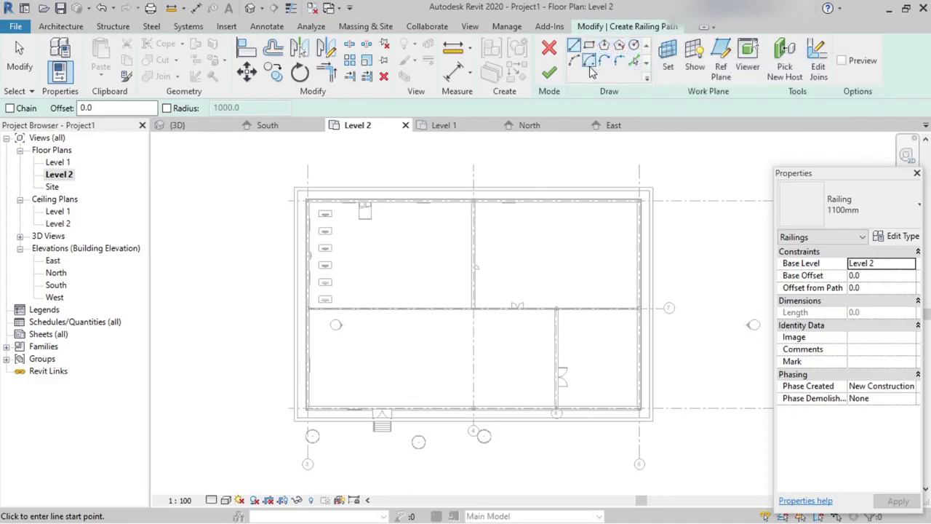
pyautogui.click(634, 65)
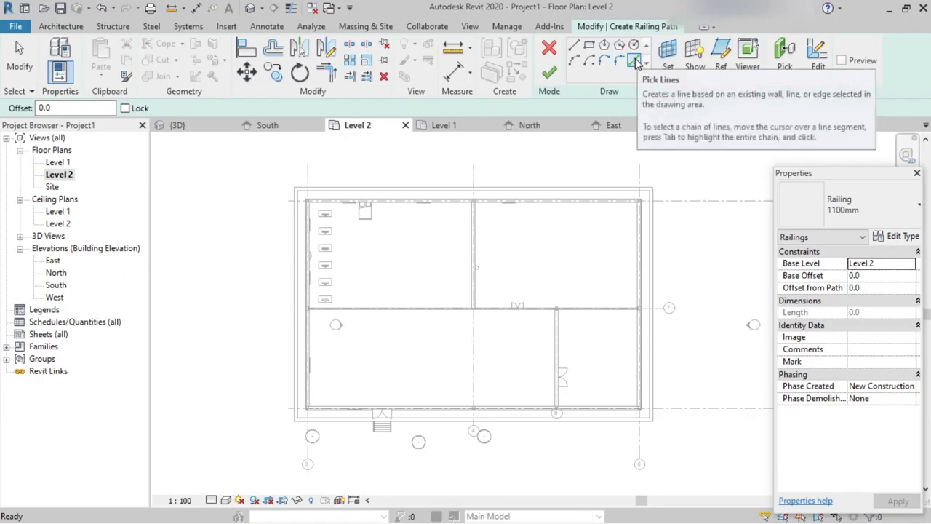
pyautogui.scroll(1, 370, 243)
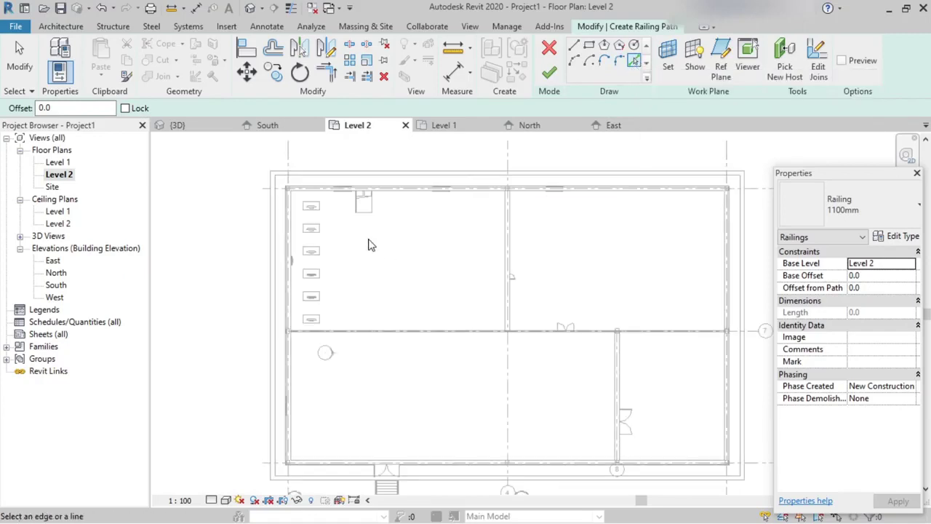
# - Pick the top, left, bottom and right roof edges as the railing path and finish it
pyautogui.click(348, 181)
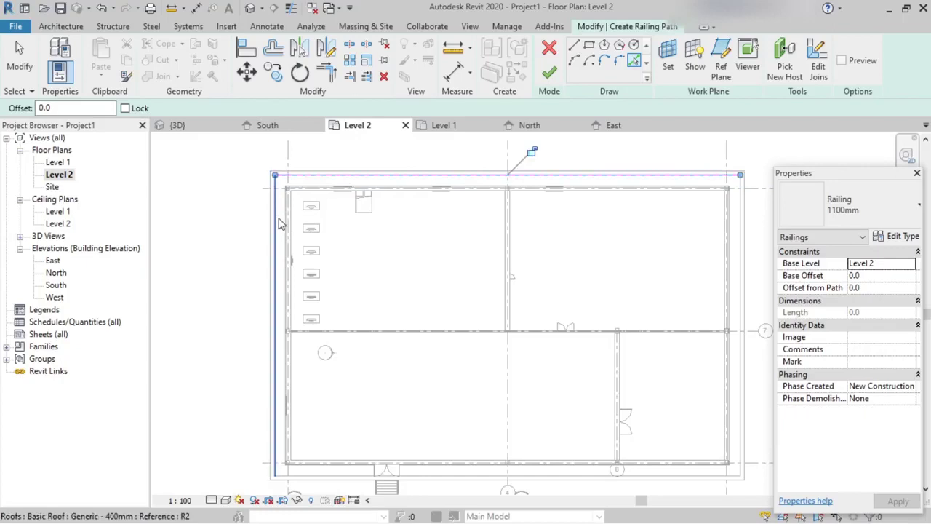
pyautogui.click(276, 225)
pyautogui.moveTo(291, 306); pyautogui.dragTo(278, 218, button='middle')
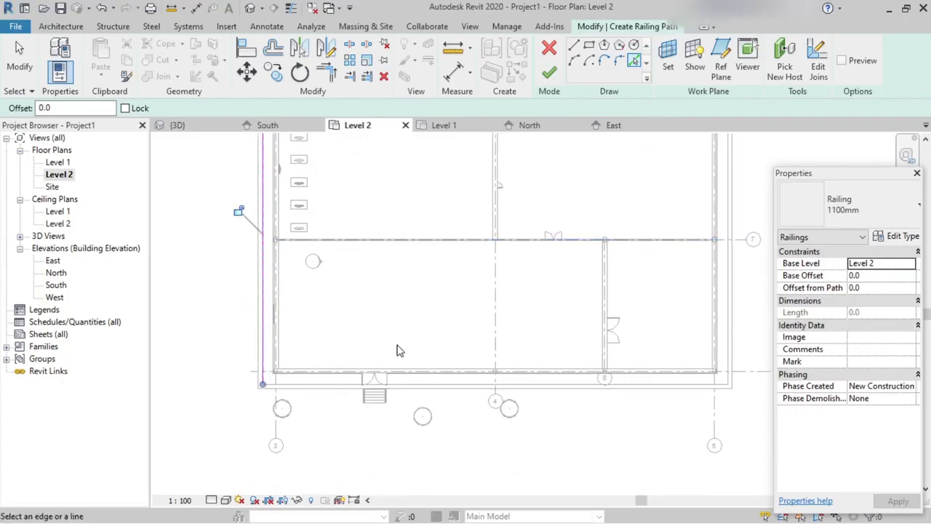
pyautogui.click(331, 388)
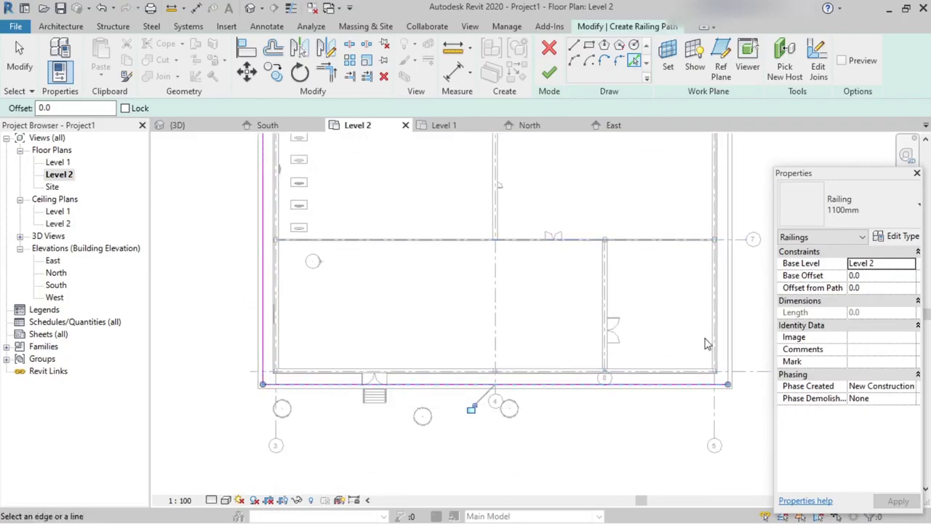
pyautogui.click(729, 341)
pyautogui.scroll(-2, 598, 314)
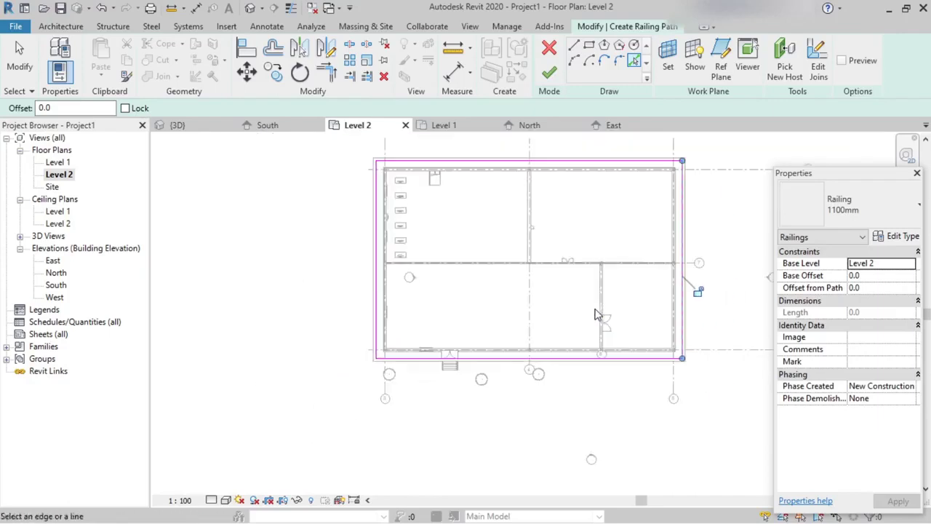
pyautogui.scroll(1, 640, 240)
pyautogui.moveTo(647, 207); pyautogui.dragTo(639, 231, button='middle')
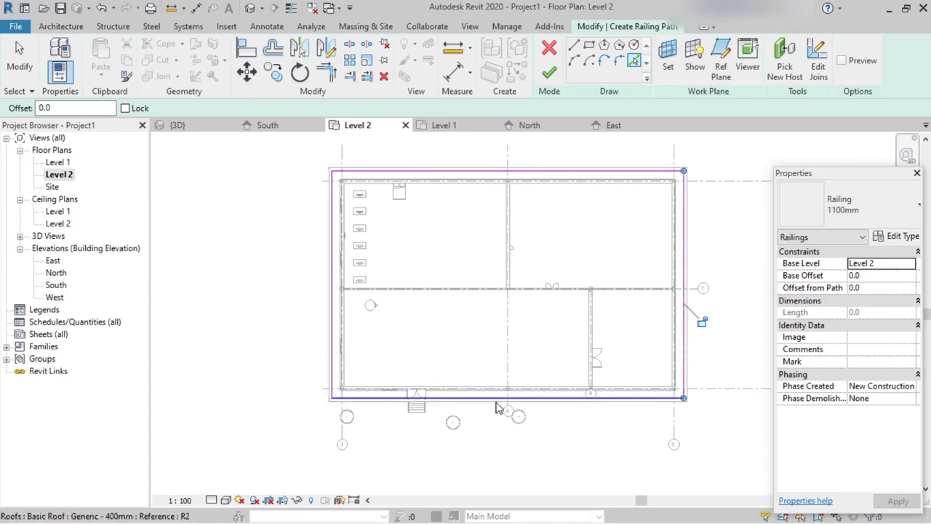
pyautogui.scroll(1, 422, 290)
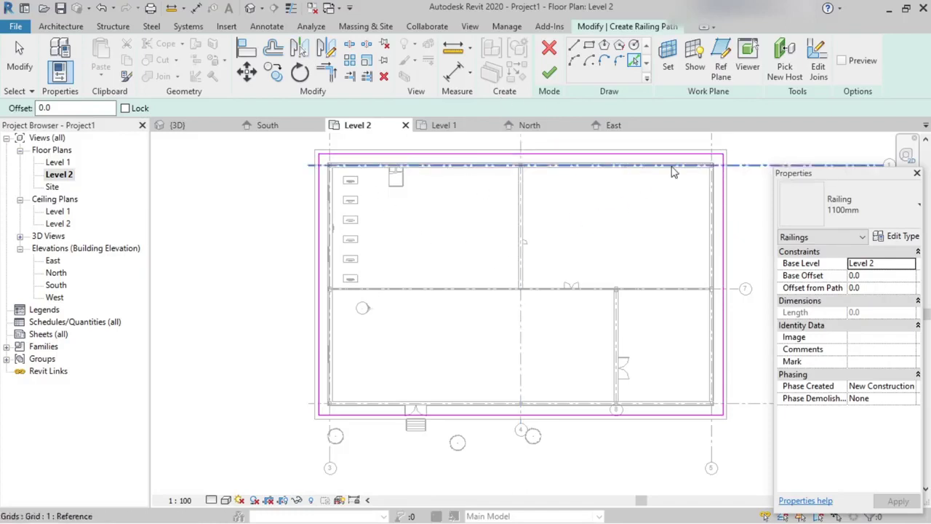
pyautogui.click(550, 75)
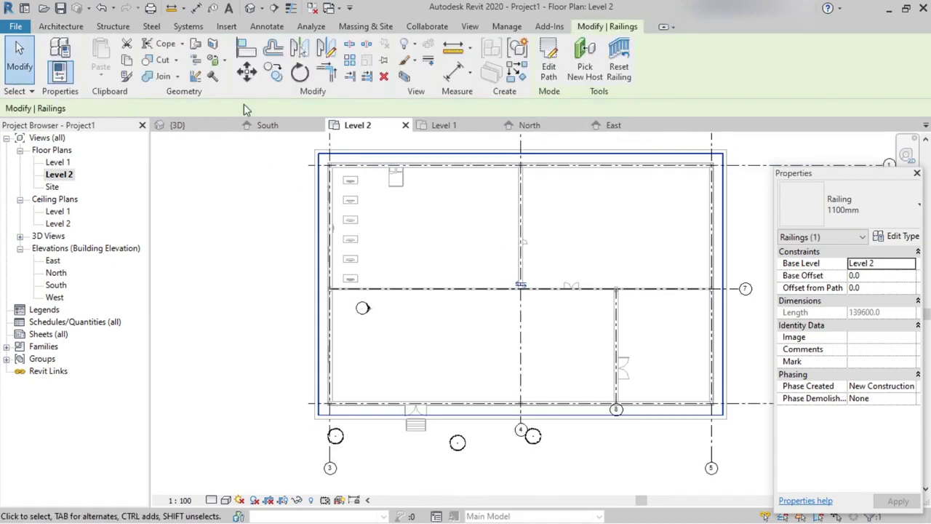
# - In the default 3D view, zoom in and select the 1100mm roof-edge railing
pyautogui.click(250, 8)
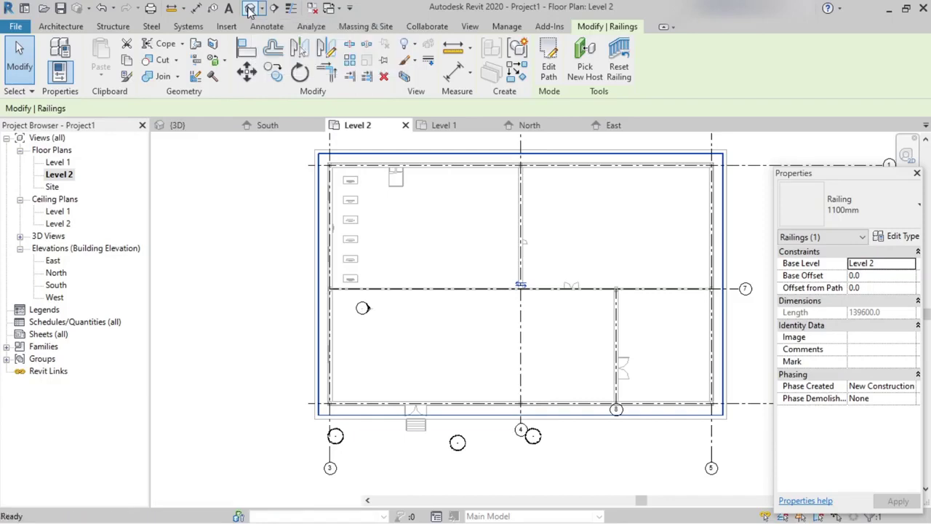
pyautogui.press('Escape')
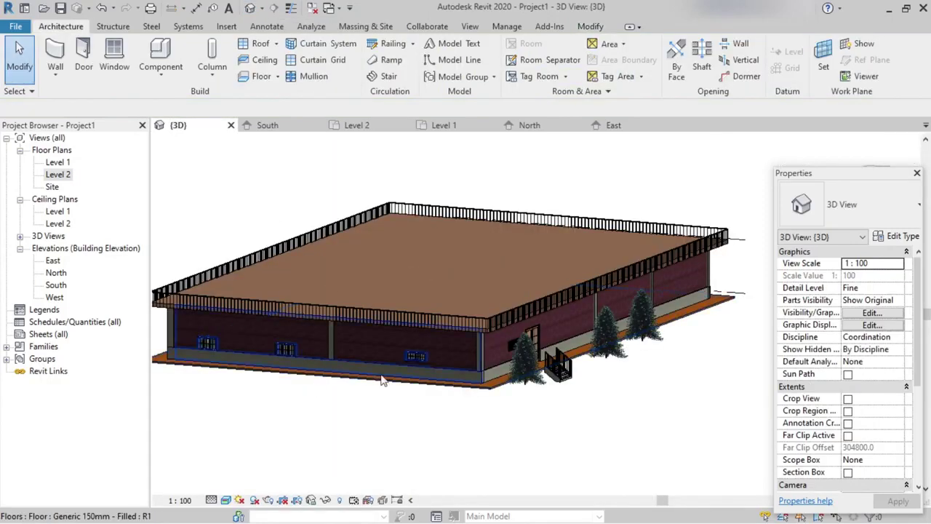
pyautogui.scroll(6, 488, 343)
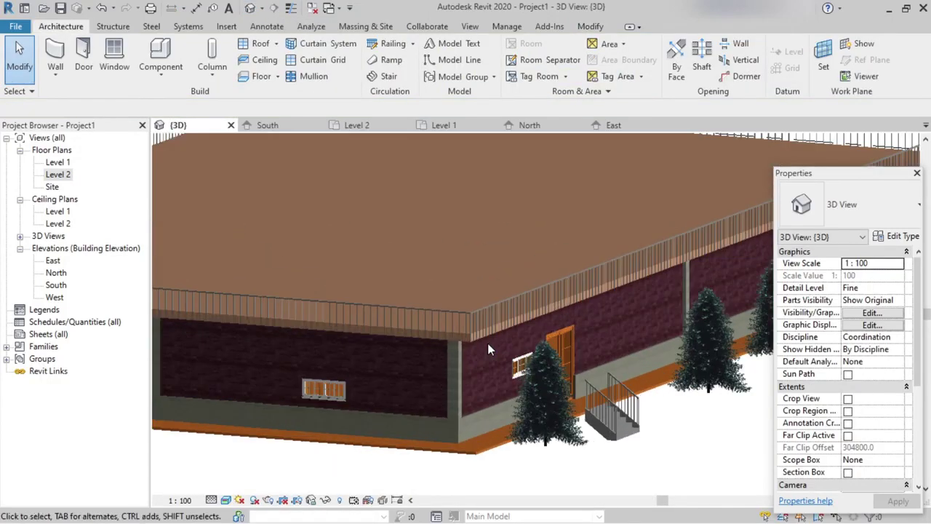
pyautogui.scroll(4, 455, 337)
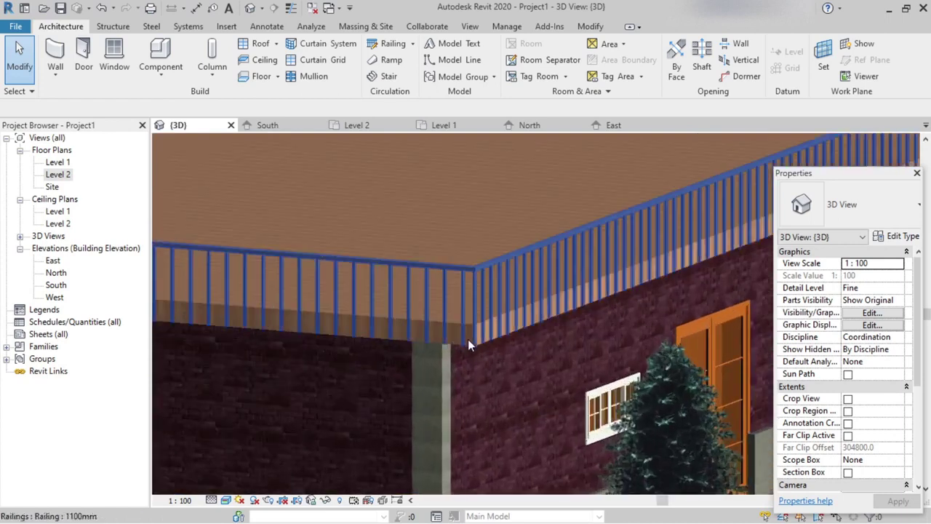
pyautogui.scroll(5, 484, 348)
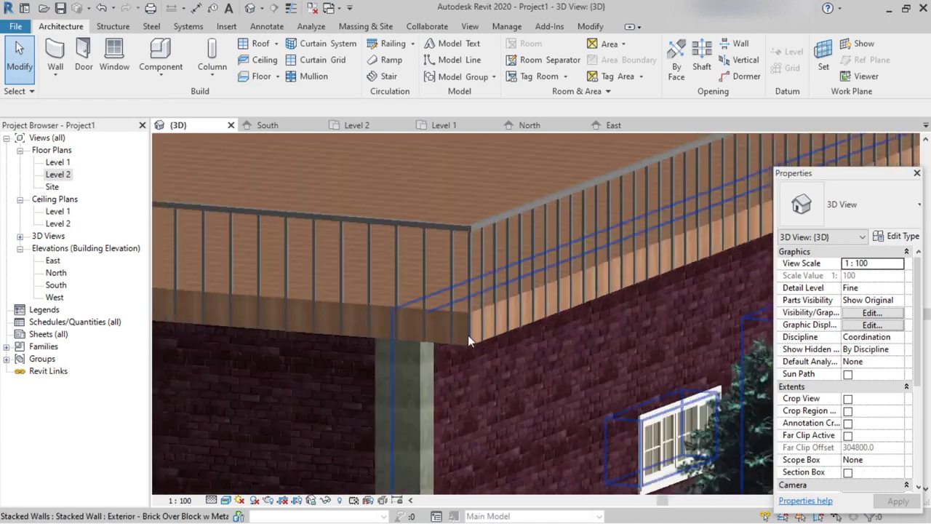
pyautogui.scroll(2, 462, 336)
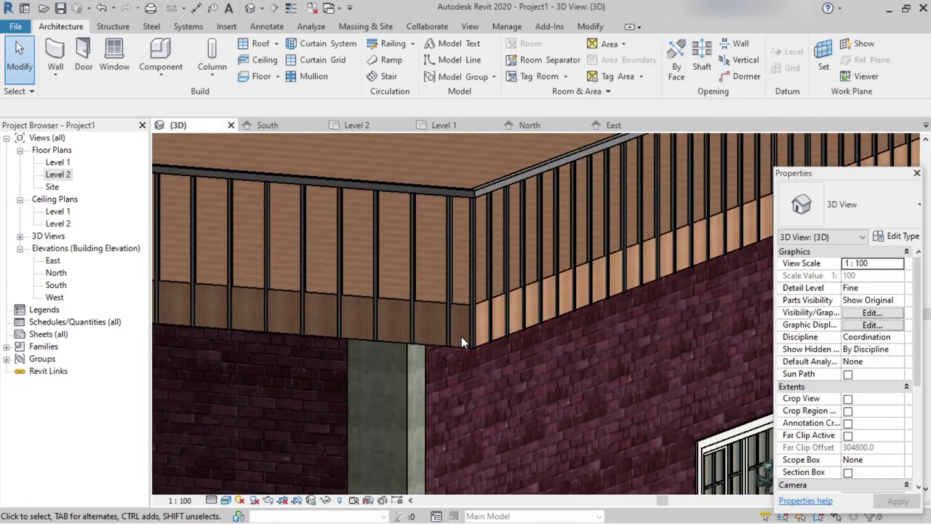
pyautogui.scroll(2, 480, 296)
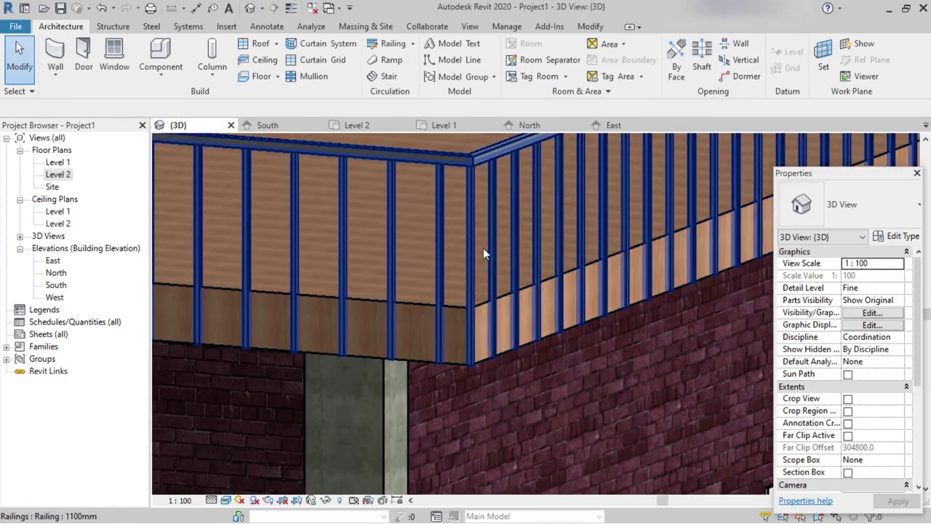
pyautogui.scroll(2, 470, 167)
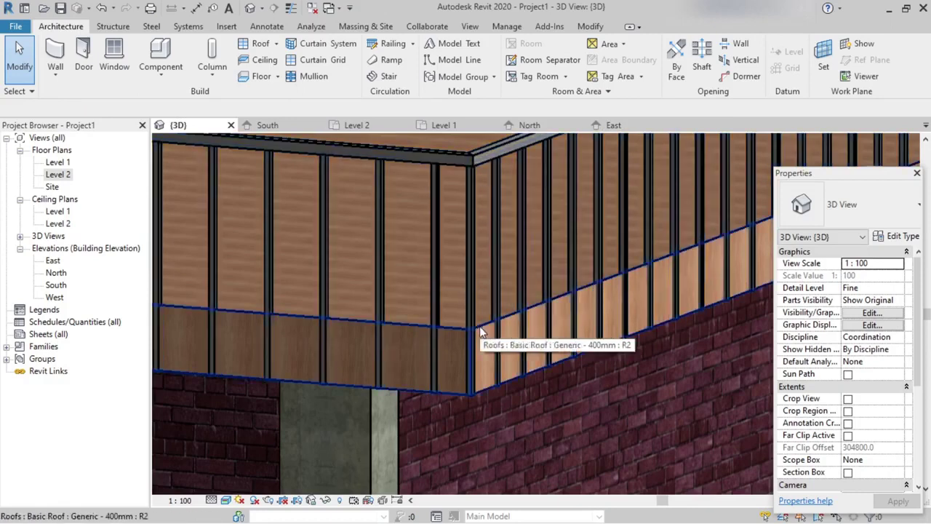
pyautogui.scroll(-3, 505, 269)
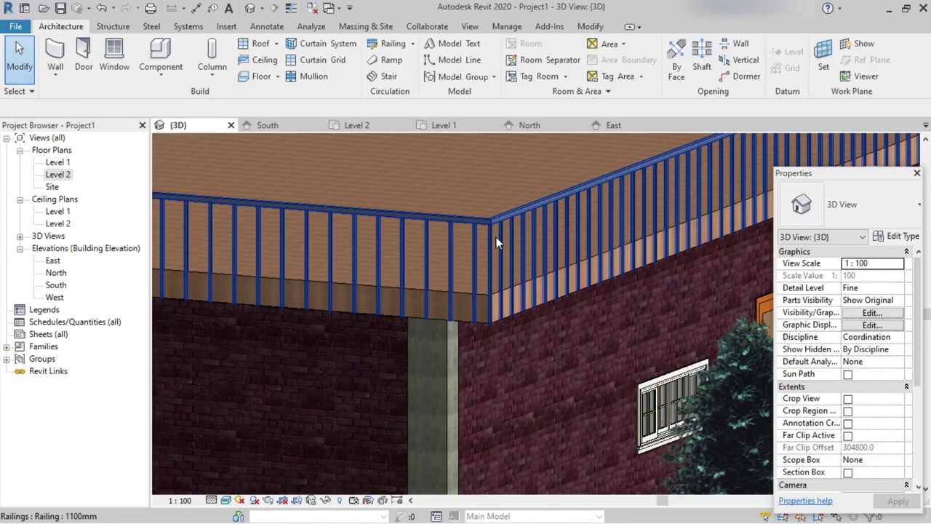
pyautogui.click(497, 243)
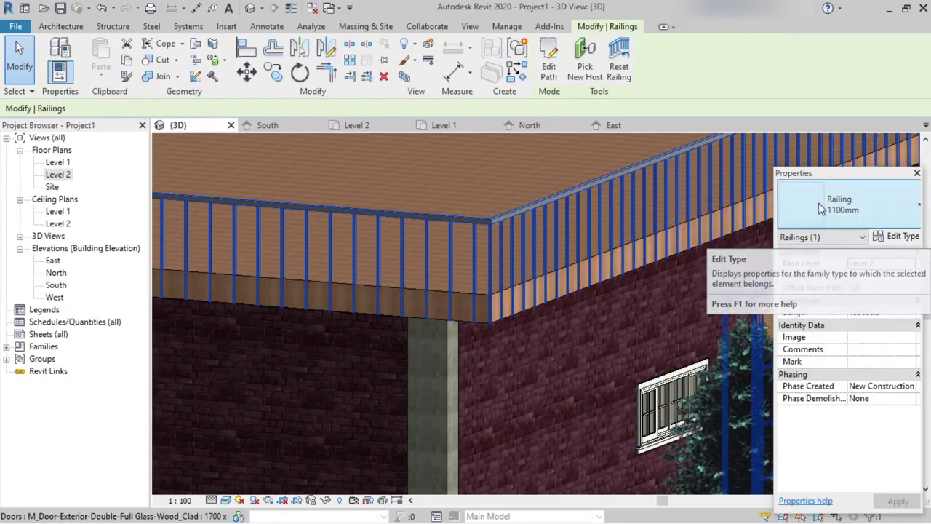
# - Open the railing's type properties and the Rectangular - 50x50mm top rail type's properties
pyautogui.click(894, 237)
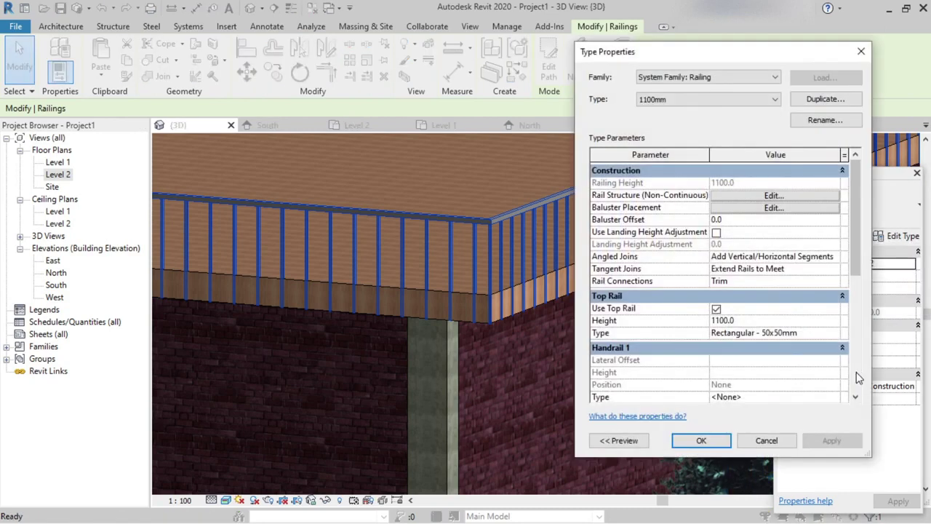
pyautogui.moveTo(861, 257); pyautogui.dragTo(864, 282)
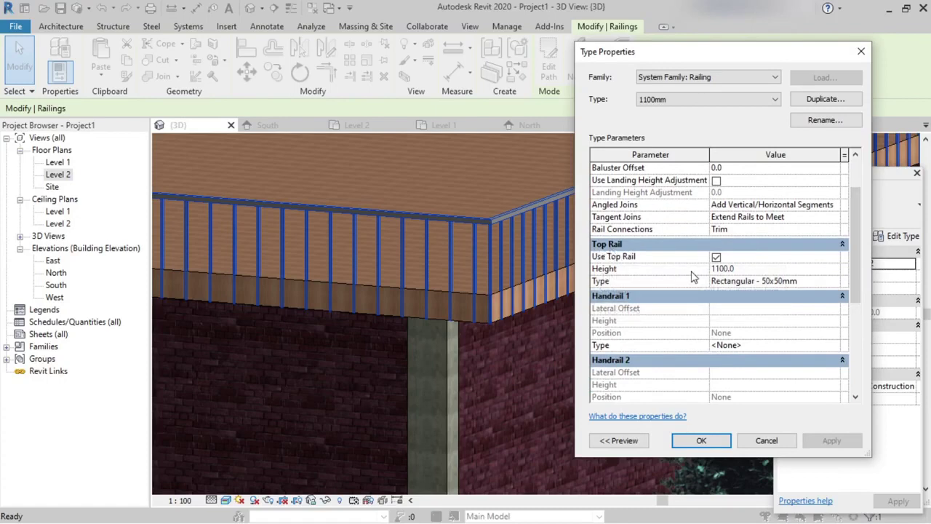
pyautogui.click(813, 280)
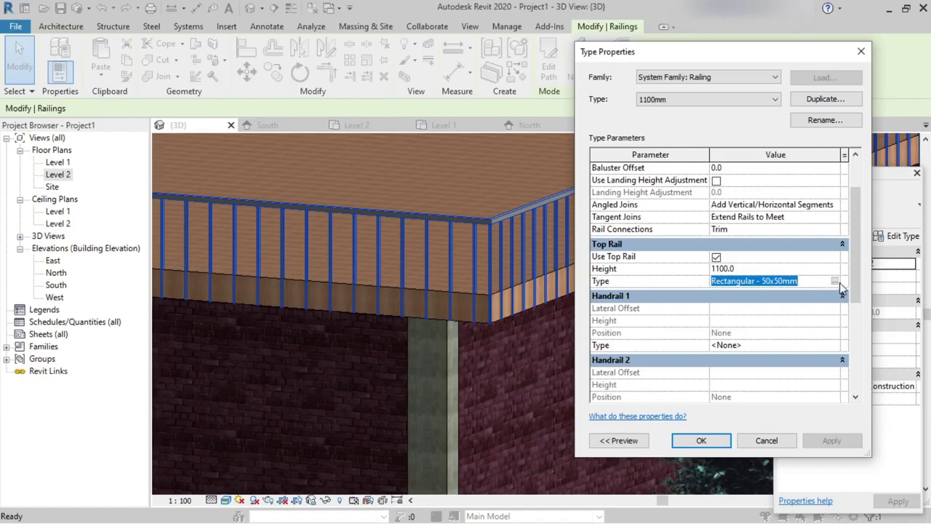
pyautogui.click(835, 281)
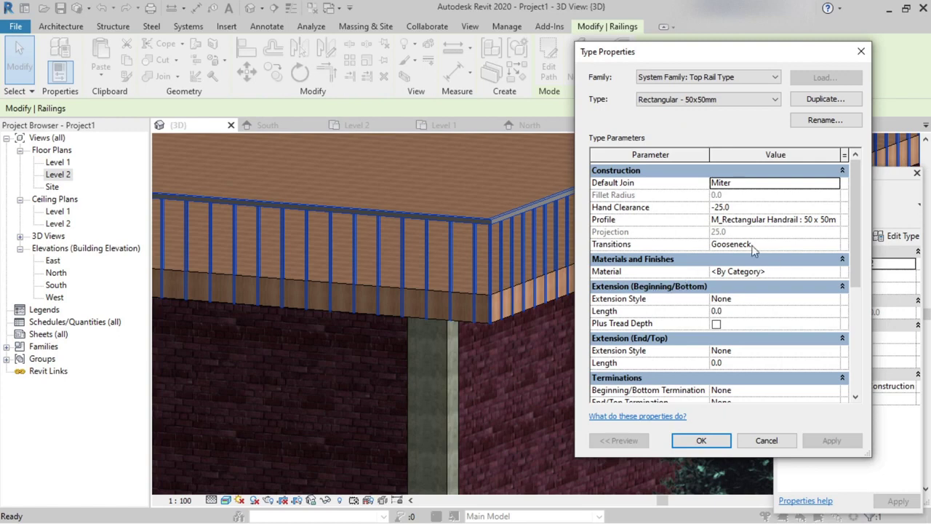
# - Set the top rail profile to M_Circular Handrail : 40mm and its material to Carpet
pyautogui.click(778, 222)
pyautogui.click(835, 220)
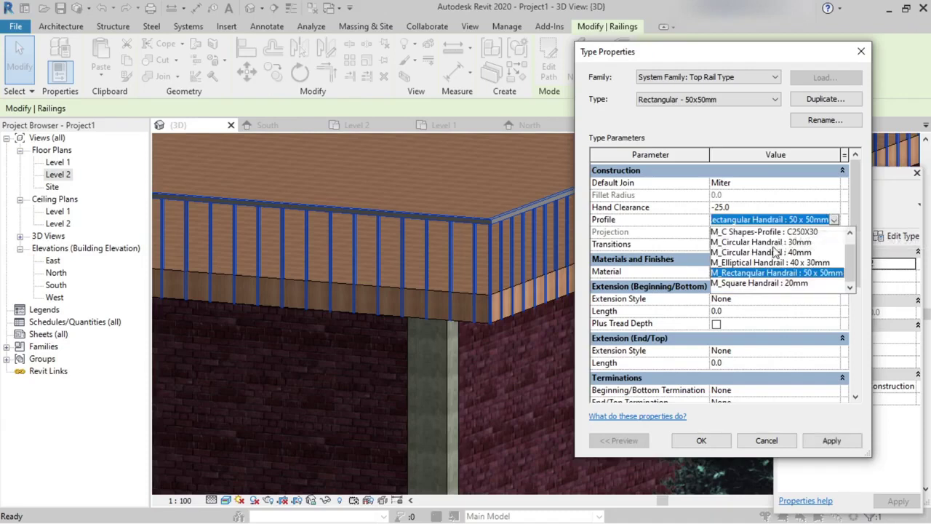
pyautogui.click(737, 254)
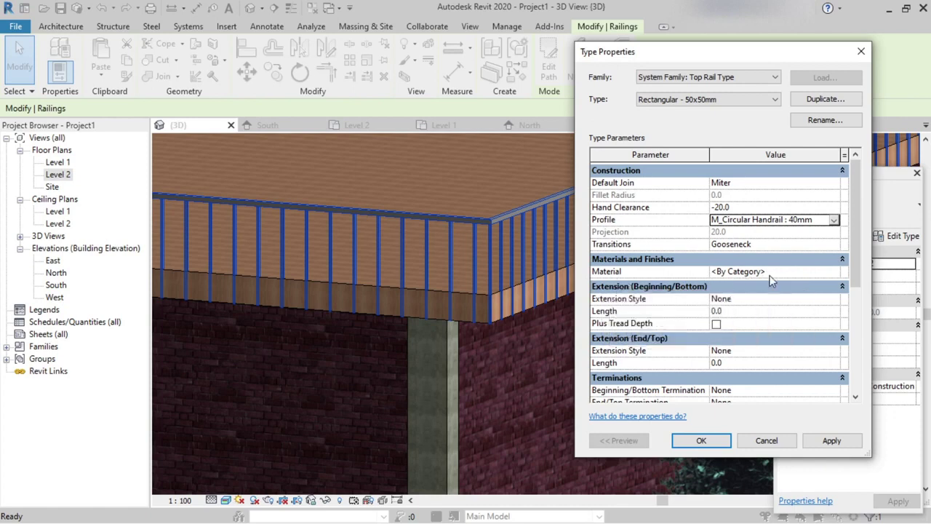
pyautogui.click(795, 274)
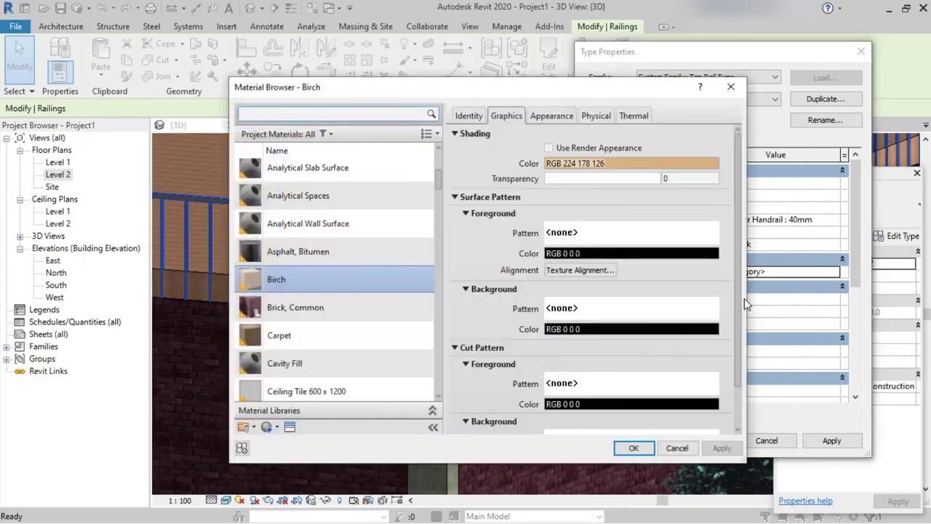
pyautogui.click(290, 342)
pyautogui.click(634, 447)
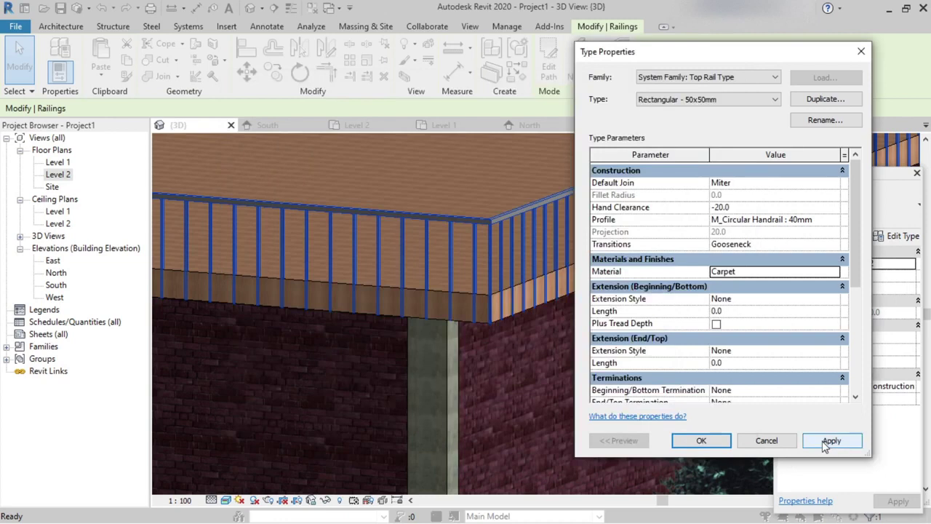
# - Set Handrail 1 to Pipe – Wall Mount with the M_Elliptical Handrail : 40 x 30mm profile
pyautogui.press('Return')
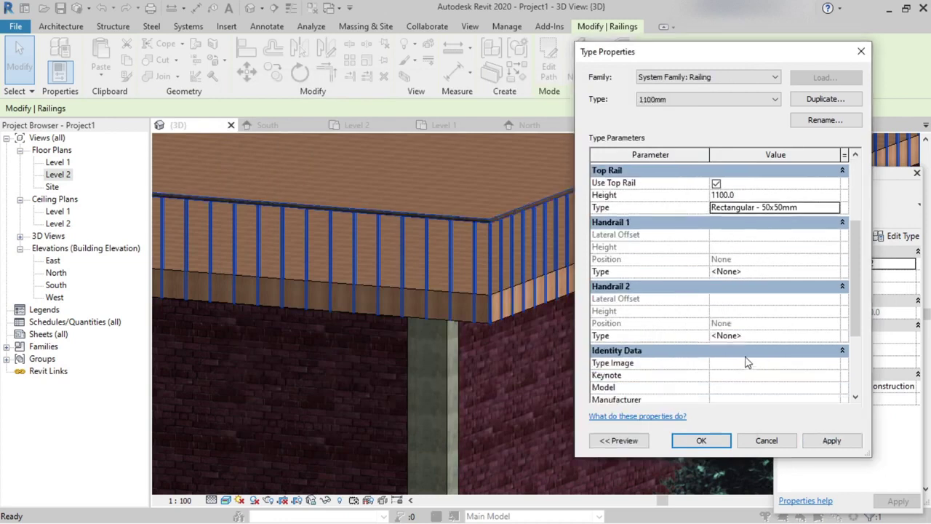
pyautogui.scroll(-1, 748, 363)
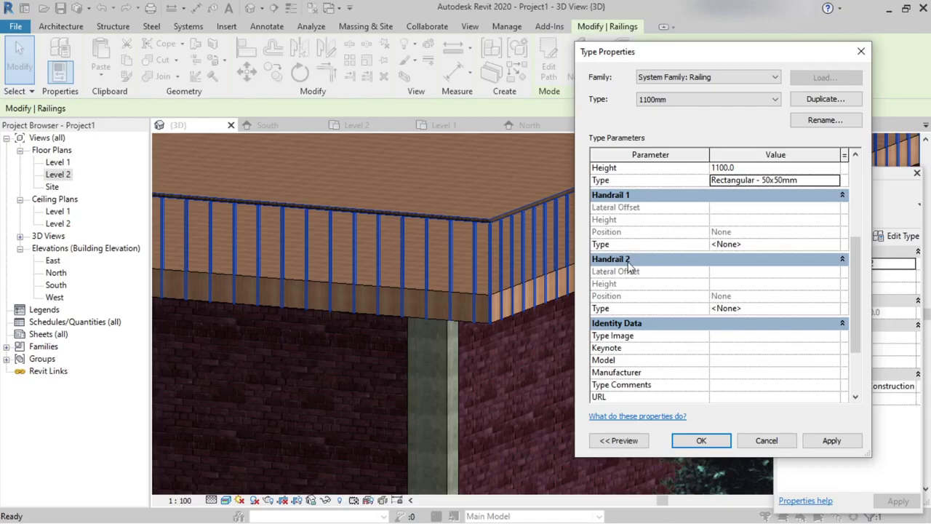
pyautogui.click(785, 246)
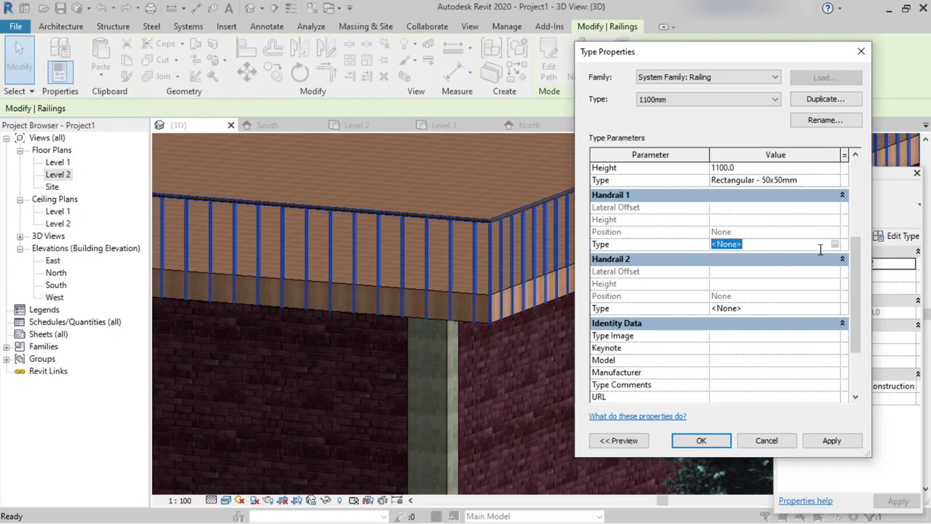
pyautogui.click(835, 245)
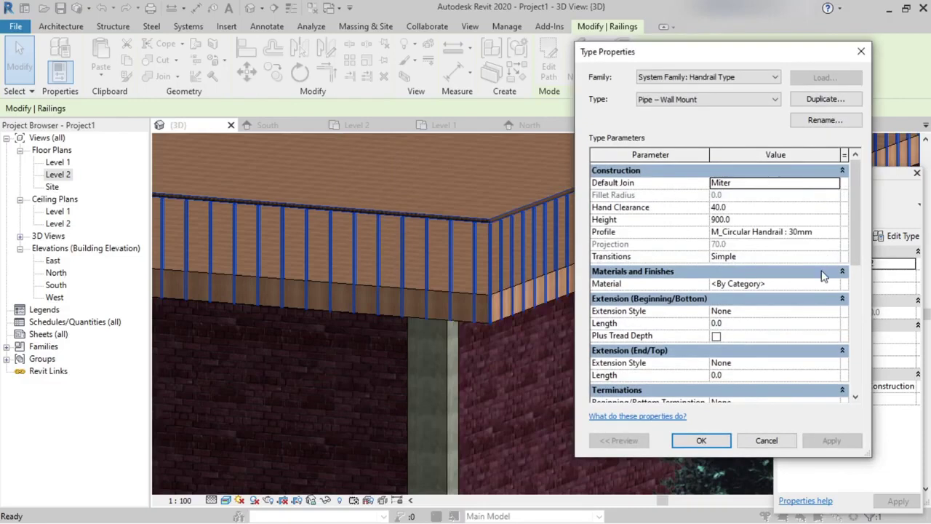
pyautogui.click(830, 232)
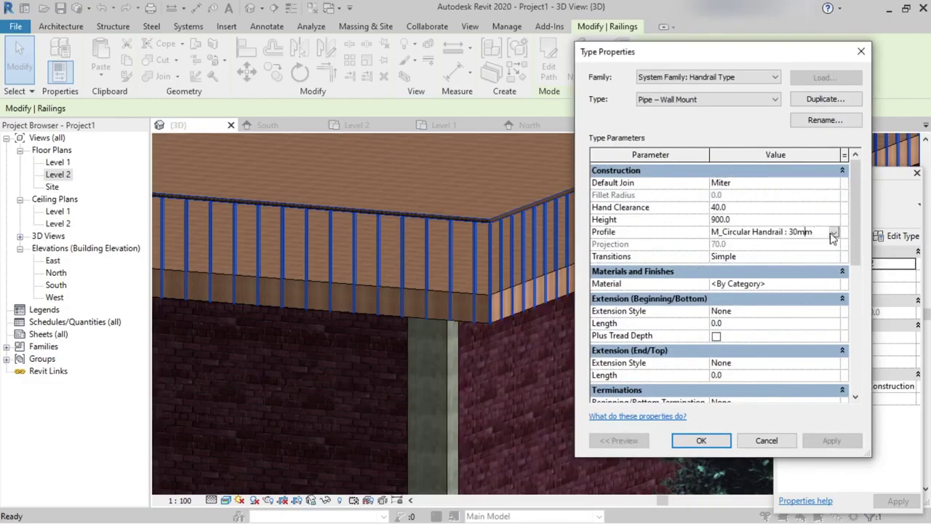
pyautogui.click(835, 233)
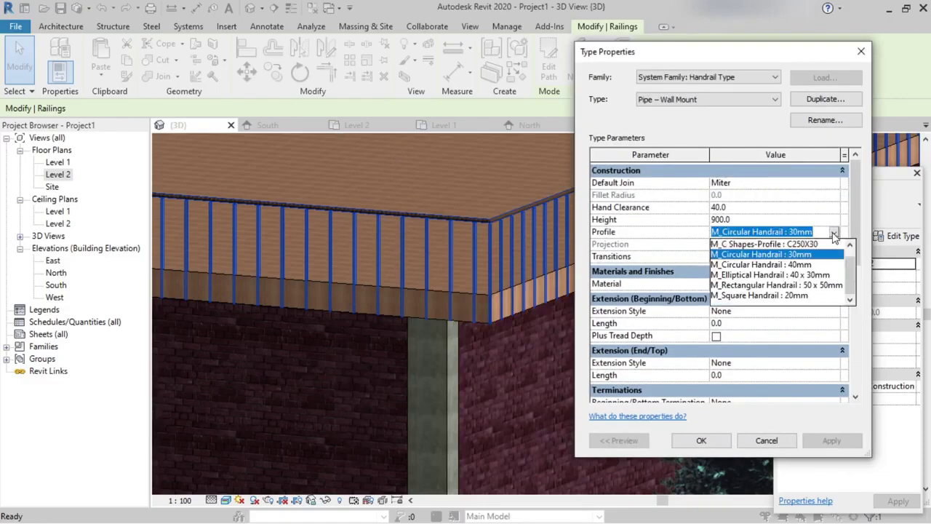
pyautogui.click(752, 275)
pyautogui.click(703, 448)
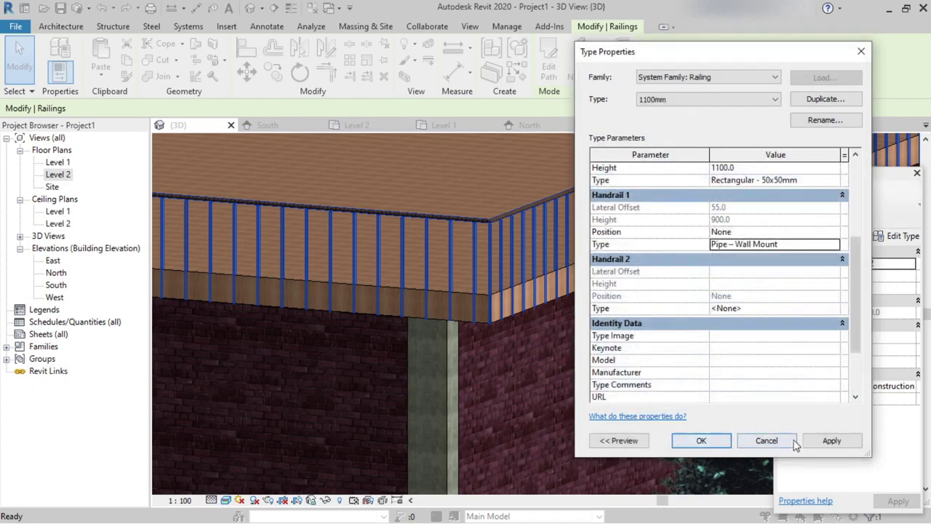
pyautogui.click(693, 444)
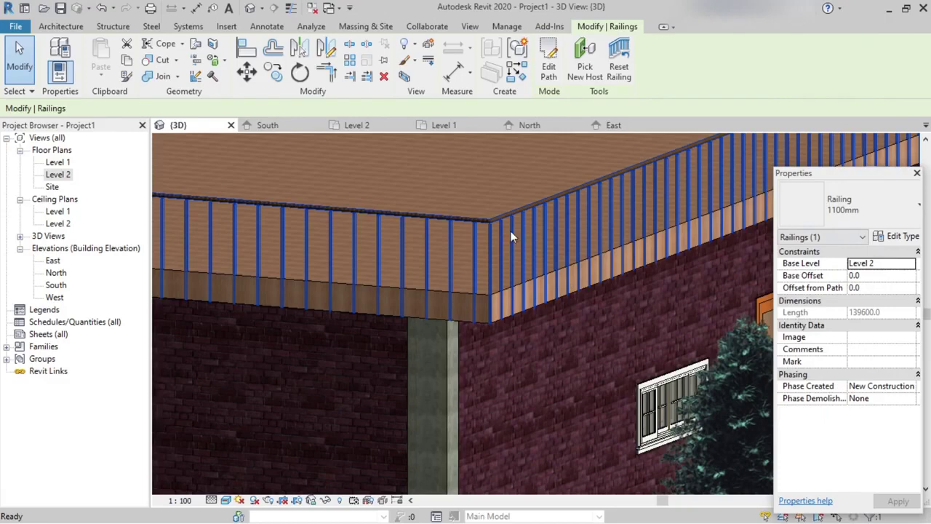
# - Zoom in to inspect the round, carpet-textured top rail, then reselect the roof railing
pyautogui.press('Escape')
pyautogui.scroll(2, 502, 209)
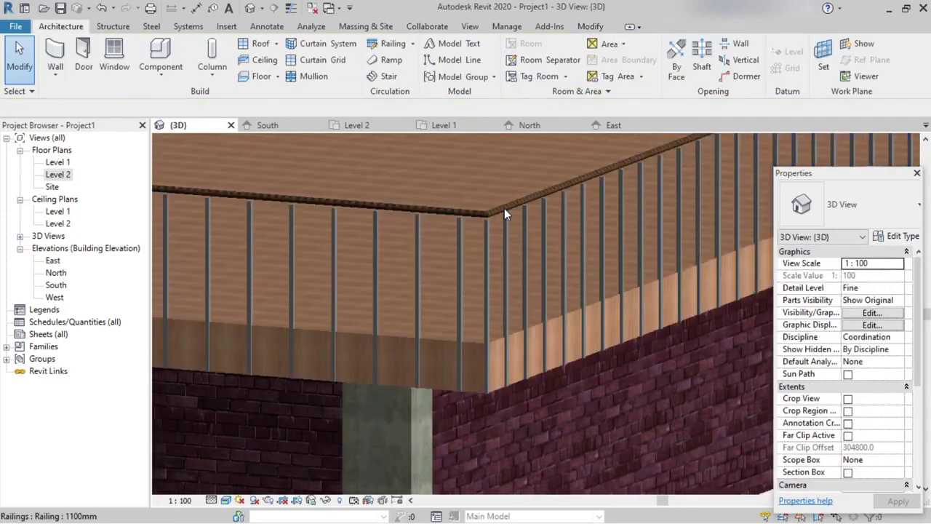
pyautogui.scroll(3, 504, 211)
pyautogui.scroll(4, 492, 218)
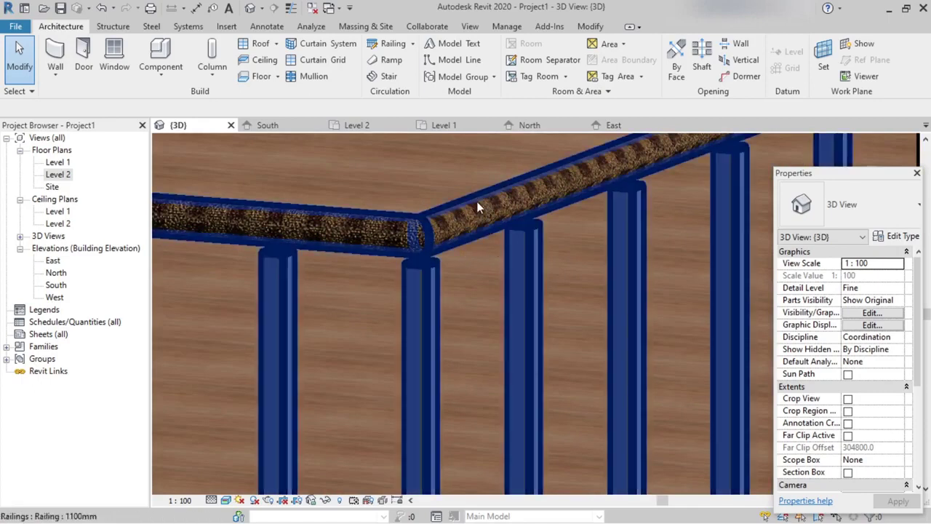
pyautogui.scroll(-8, 477, 318)
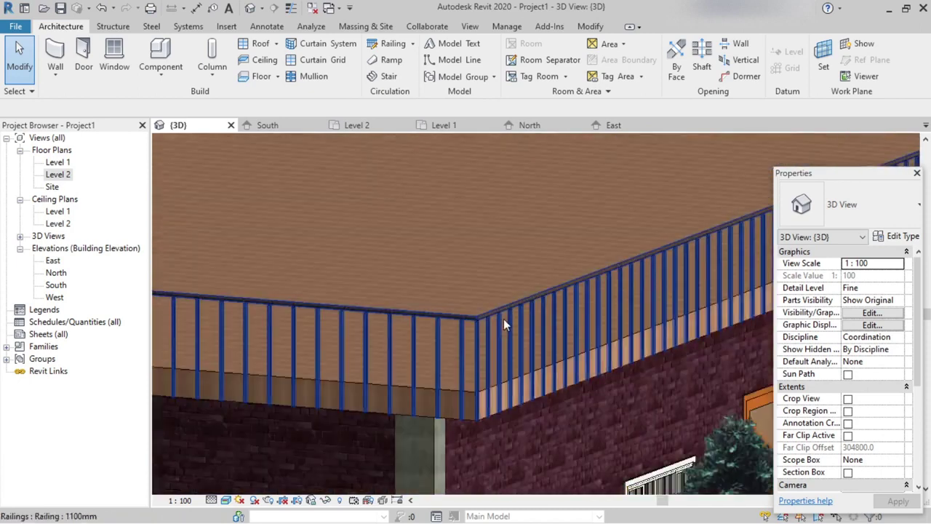
pyautogui.click(507, 318)
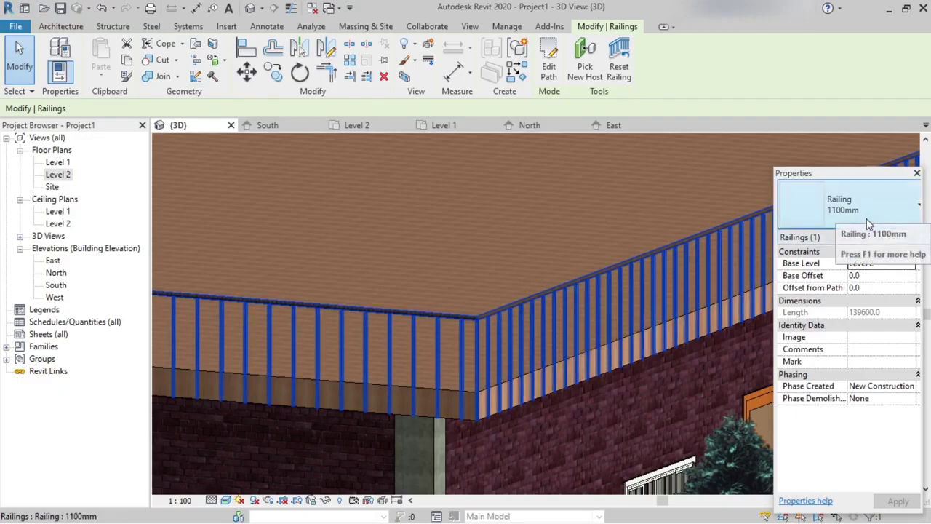
# - Switch the roof railing to Glass Panel - Bottom Fill, inspect it, and reselect it
pyautogui.click(902, 217)
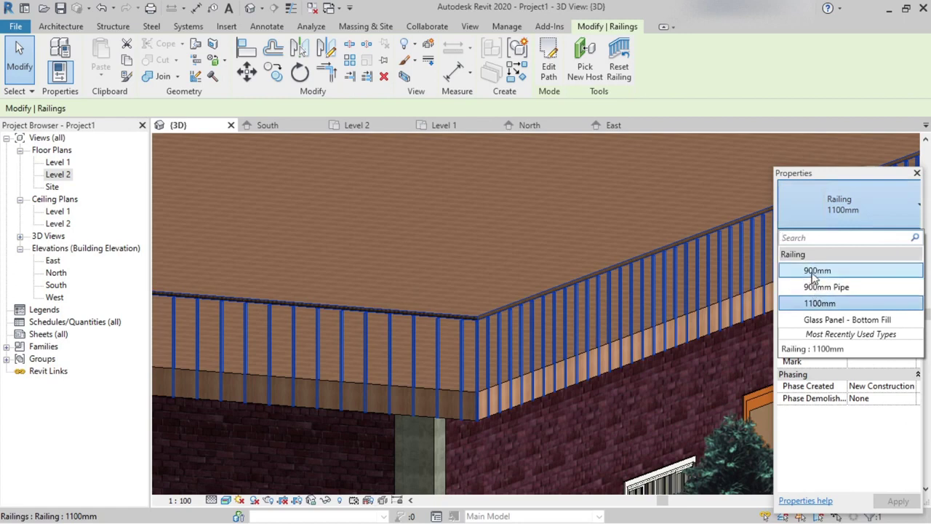
pyautogui.click(842, 320)
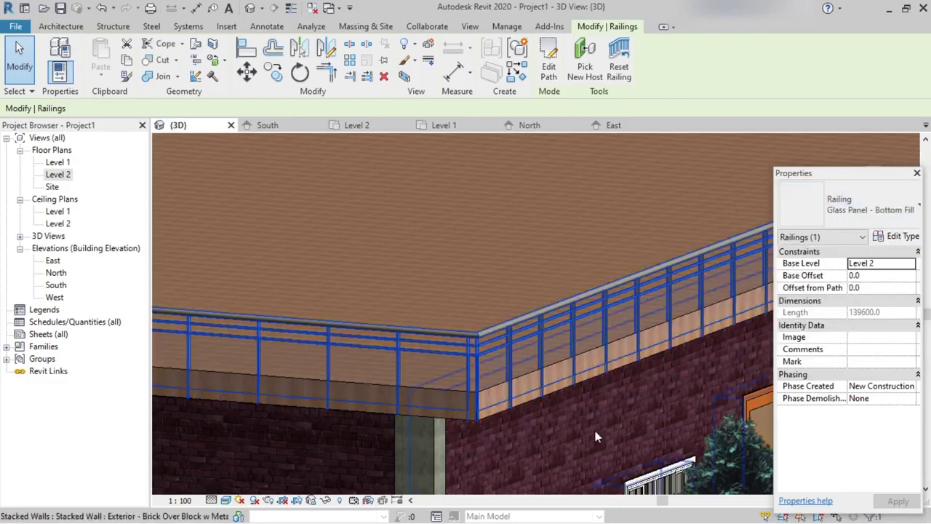
pyautogui.scroll(5, 595, 436)
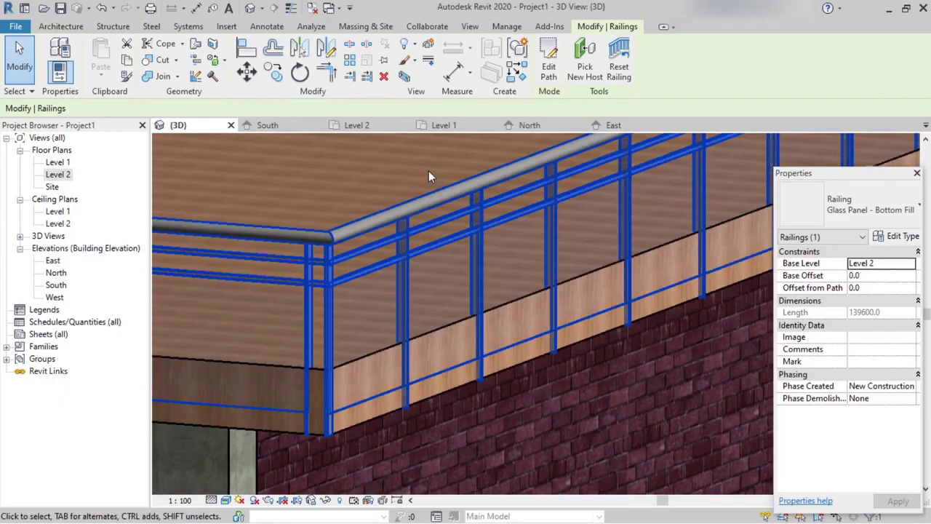
pyautogui.press('Escape')
pyautogui.keyDown('shift'); pyautogui.moveTo(408, 380); pyautogui.dragTo(451, 320, button='middle'); pyautogui.keyUp('shift')
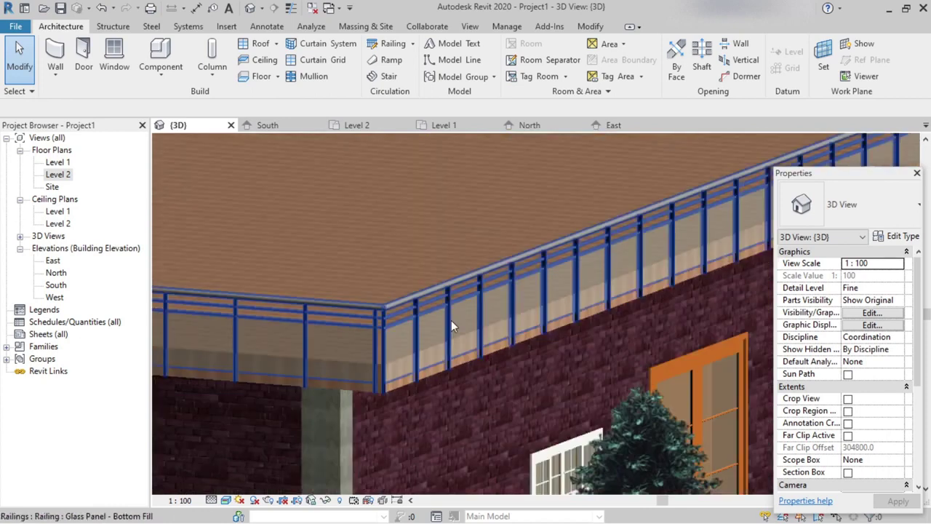
pyautogui.click(452, 305)
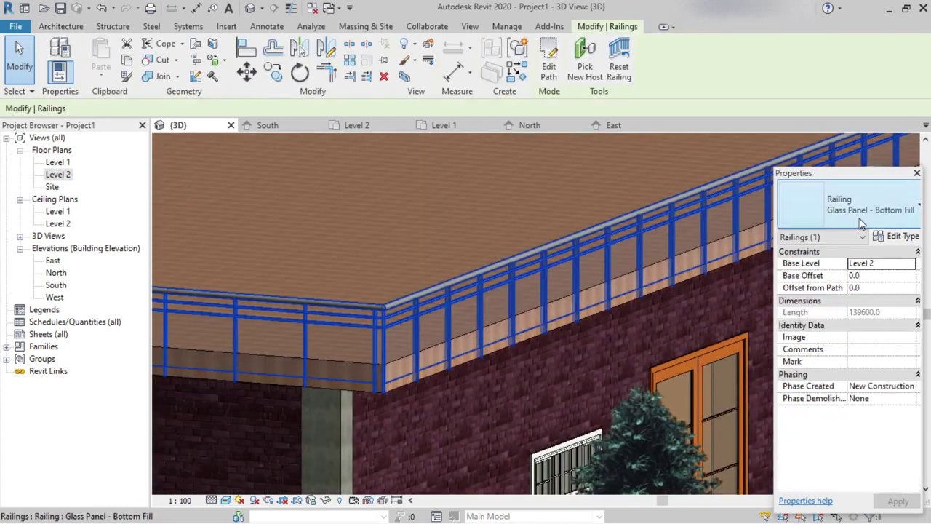
pyautogui.click(844, 204)
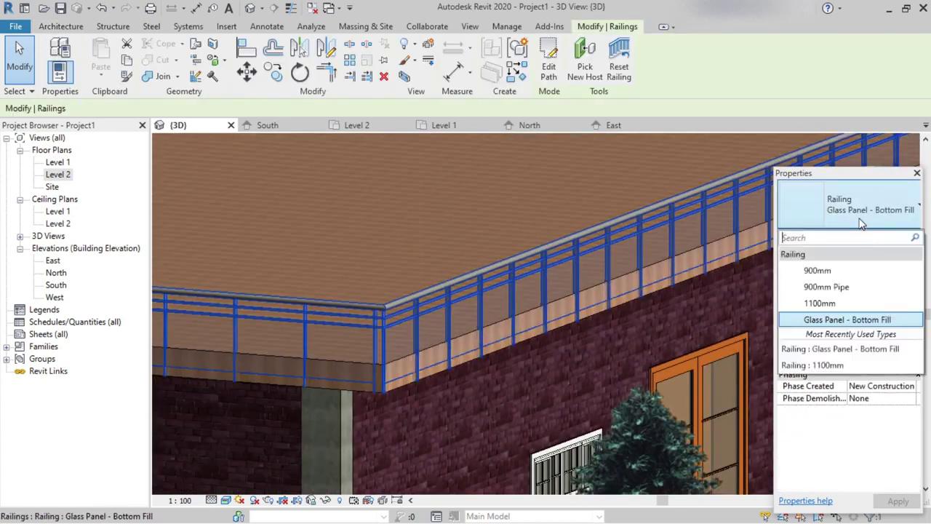
# - Change the roof railing to 900mm Pipe, zoom in on its pipe rails, and reselect it
pyautogui.click(824, 288)
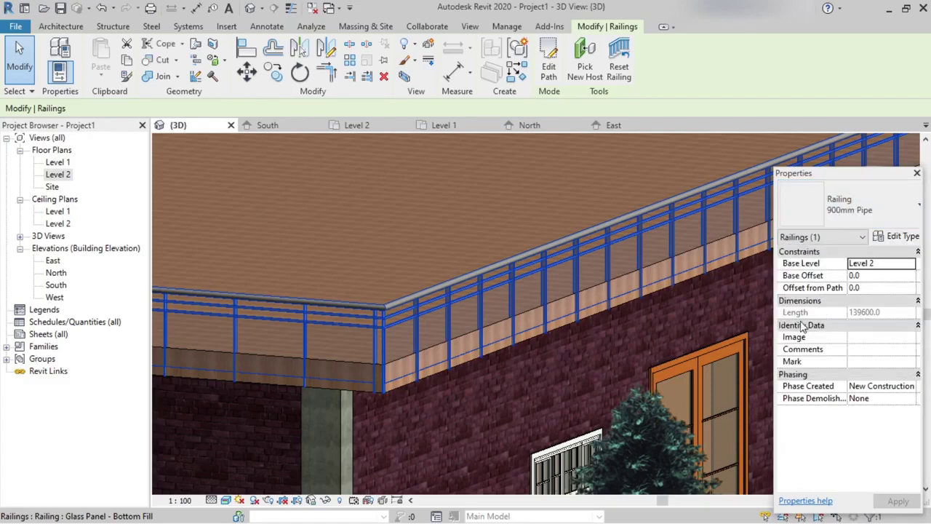
pyautogui.scroll(2, 420, 275)
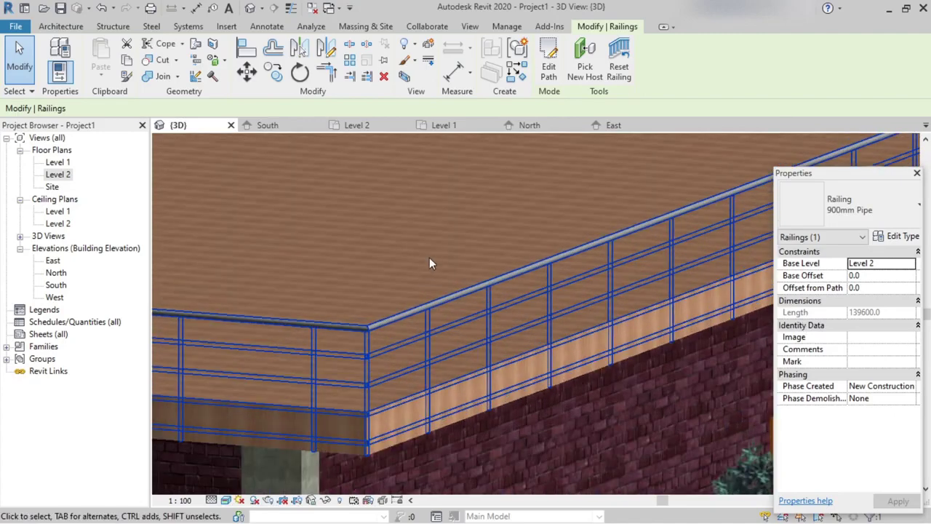
pyautogui.press('Escape')
pyautogui.scroll(2, 481, 379)
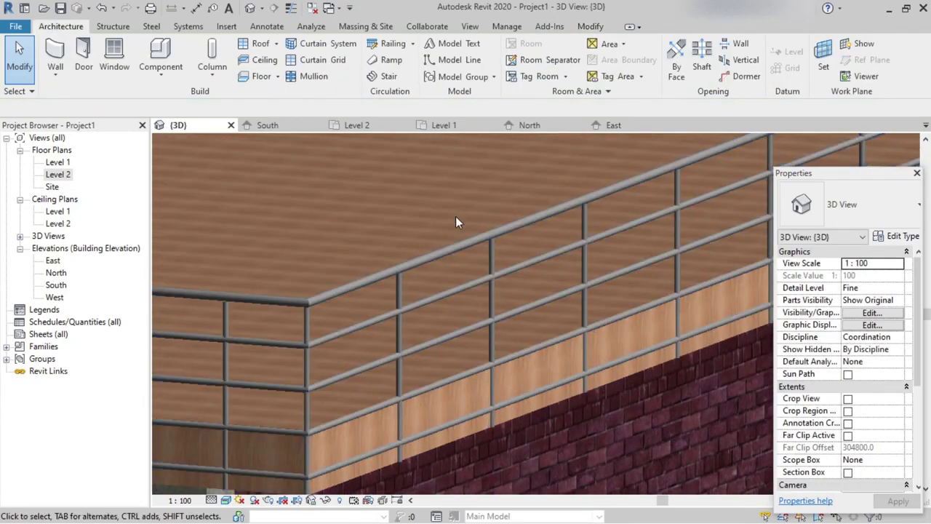
pyautogui.scroll(1, 518, 343)
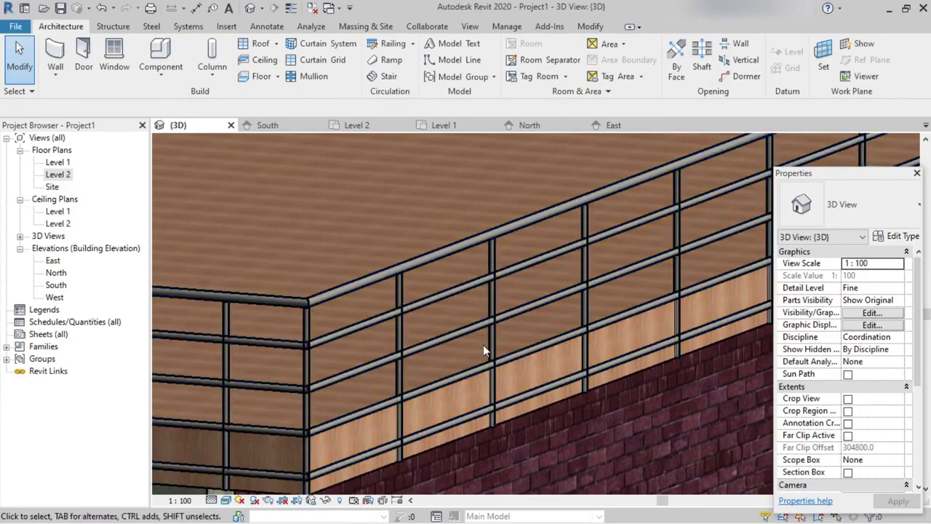
pyautogui.scroll(1, 485, 353)
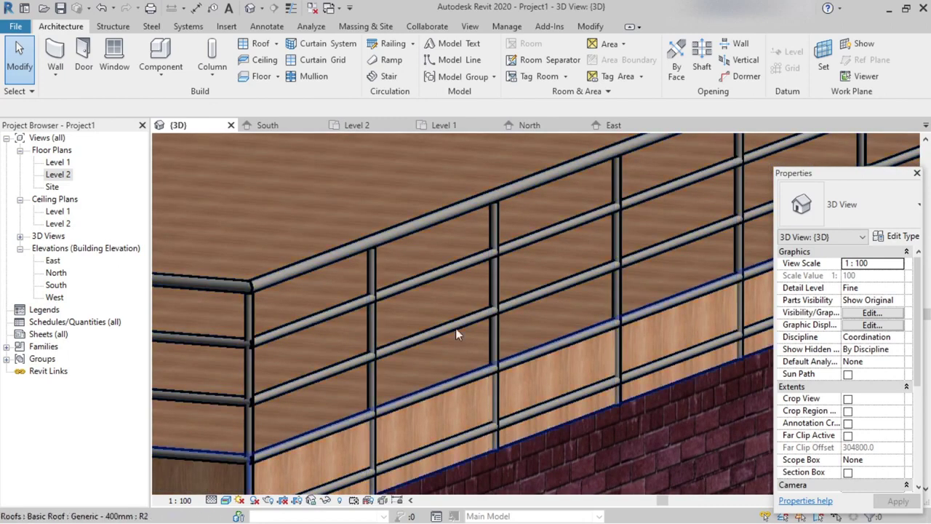
pyautogui.click(459, 268)
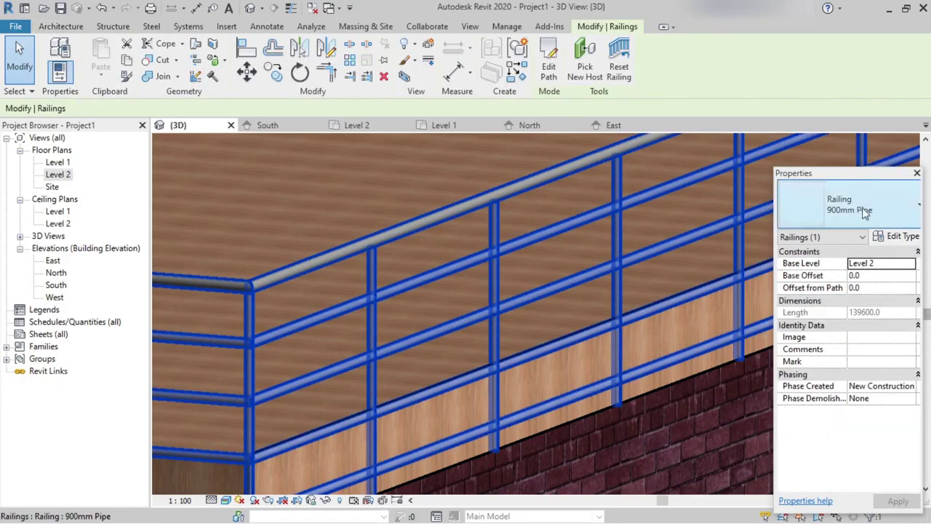
pyautogui.click(903, 237)
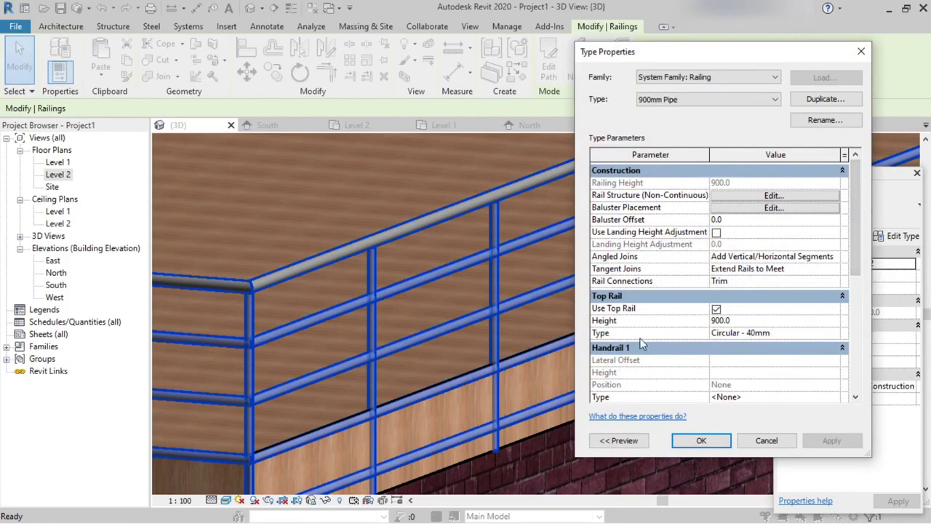
pyautogui.scroll(-1, 725, 341)
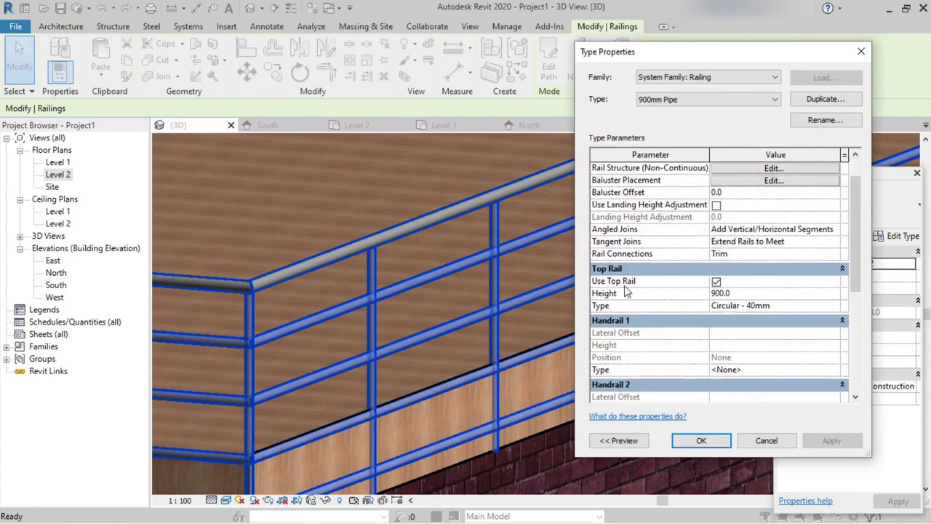
pyautogui.scroll(-4, 638, 338)
pyautogui.scroll(-3, 726, 368)
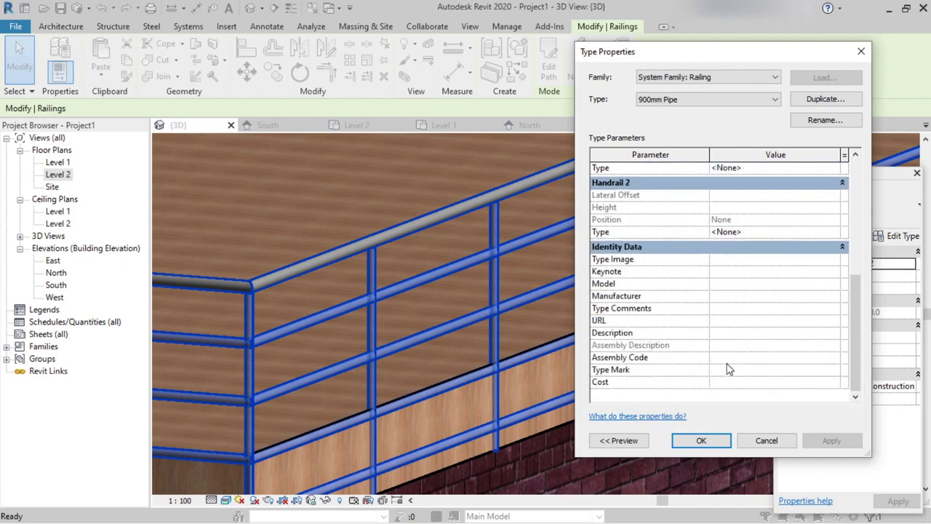
pyautogui.scroll(4, 727, 365)
pyautogui.scroll(4, 727, 365)
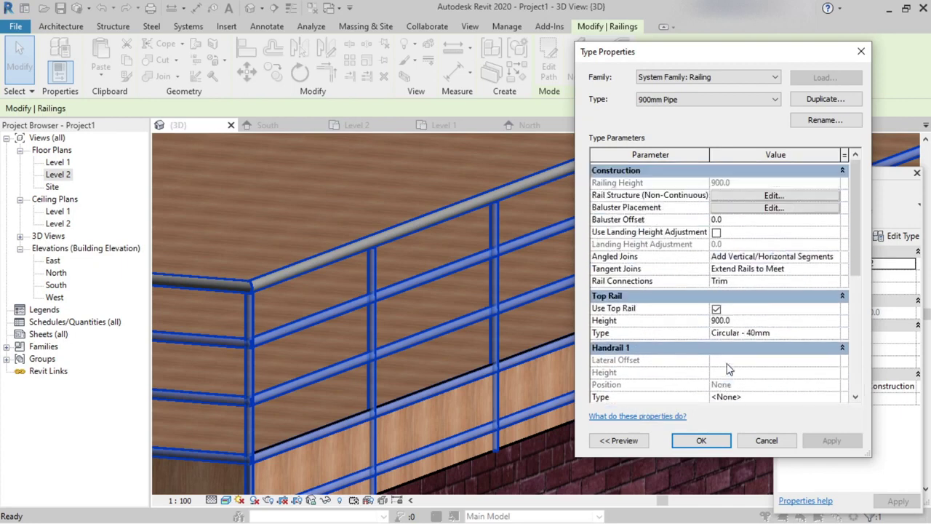
pyautogui.click(690, 442)
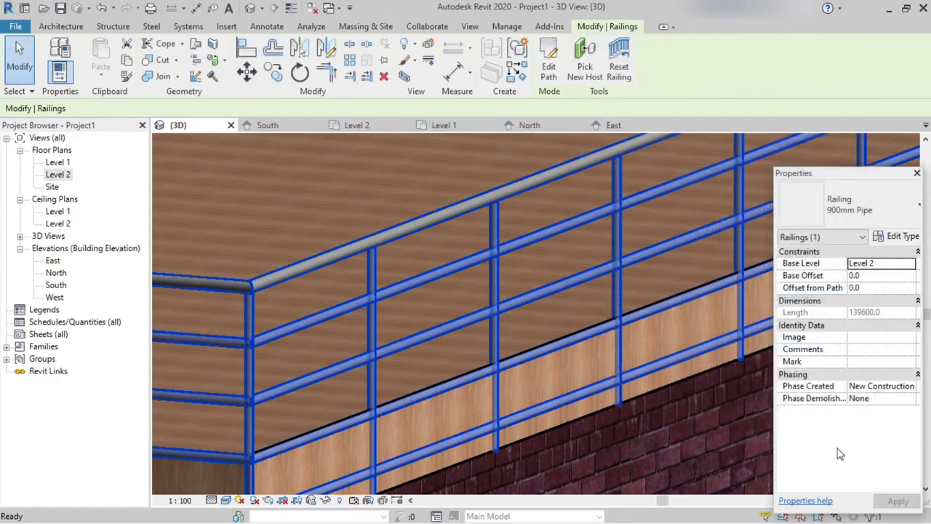
pyautogui.scroll(-5, 447, 323)
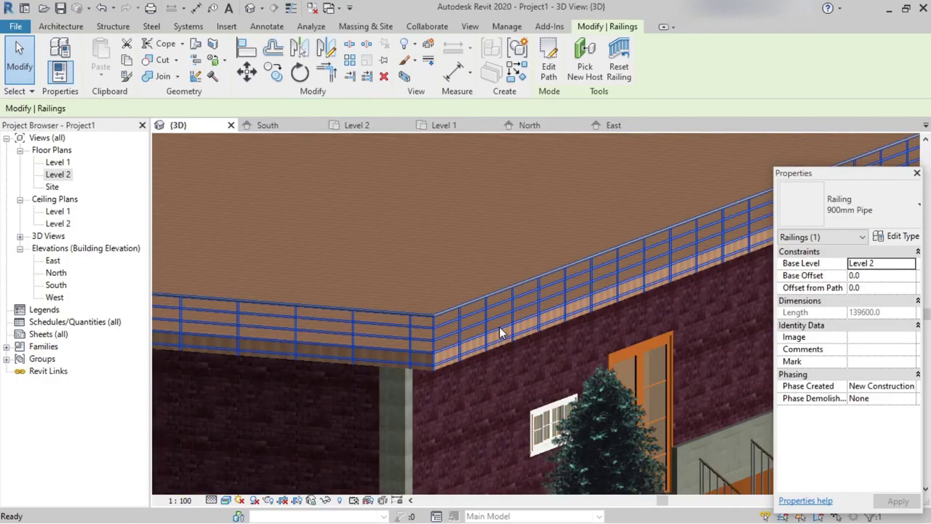
pyautogui.scroll(-6, 499, 327)
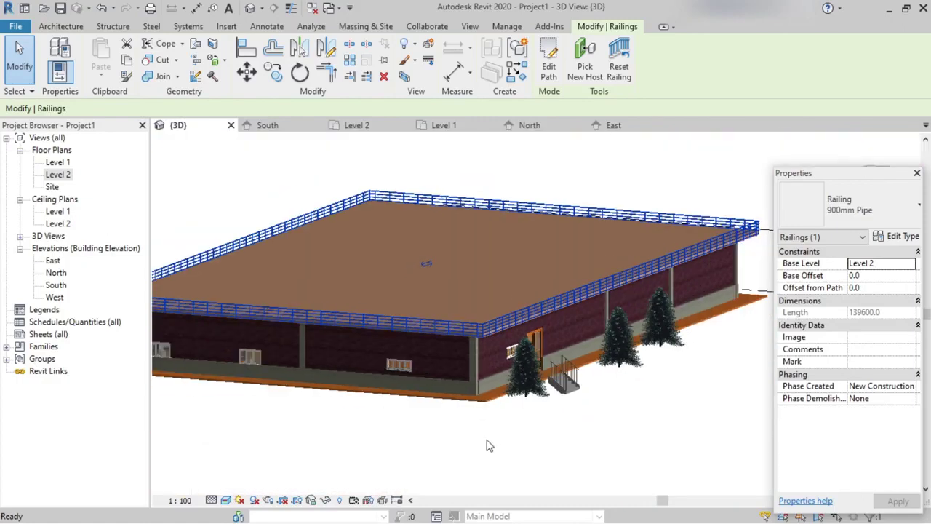
pyautogui.click(489, 444)
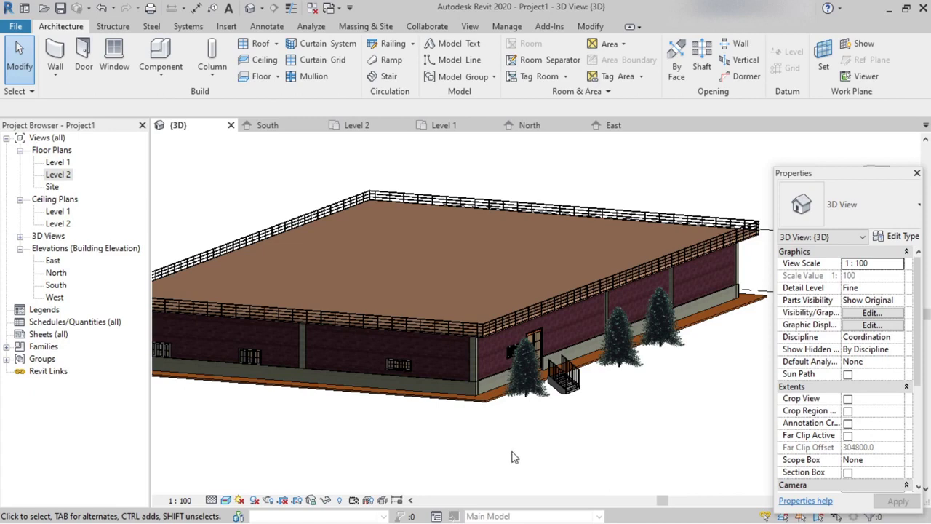
pyautogui.scroll(3, 511, 444)
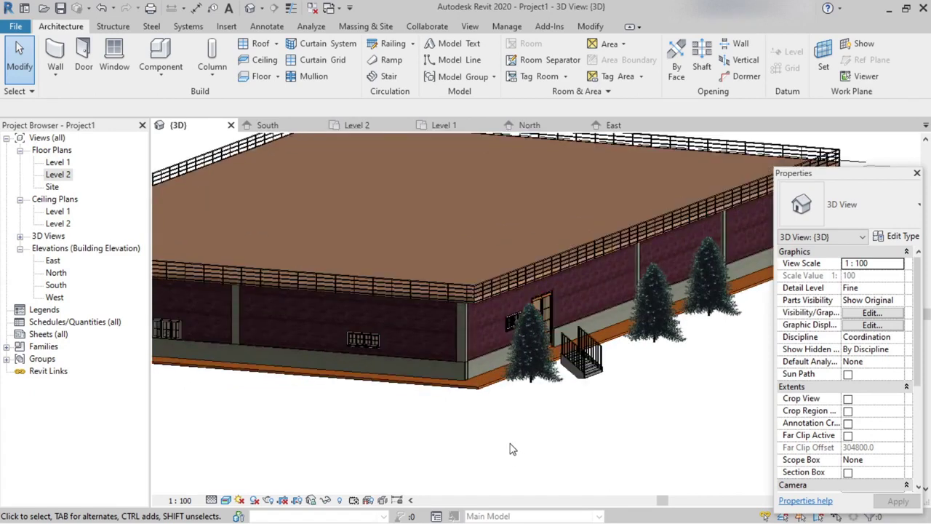
pyautogui.scroll(3, 491, 404)
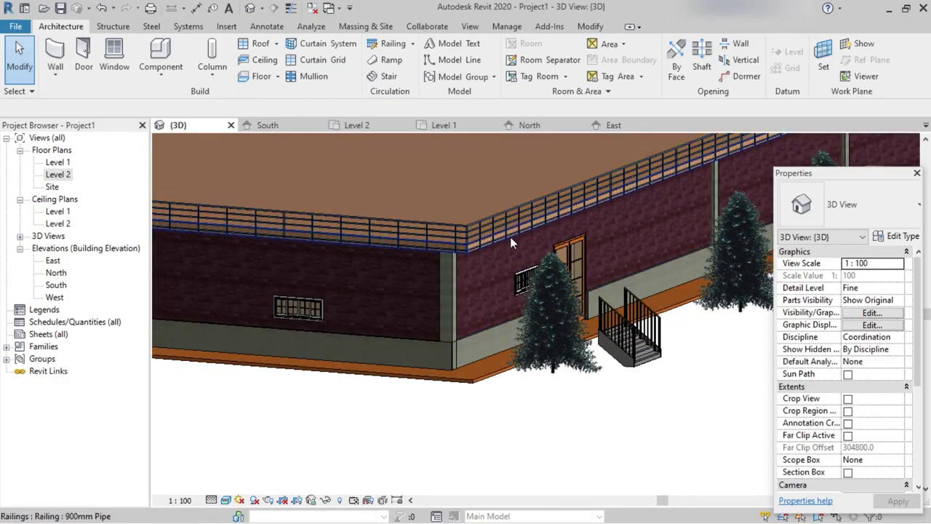
pyautogui.scroll(2, 509, 242)
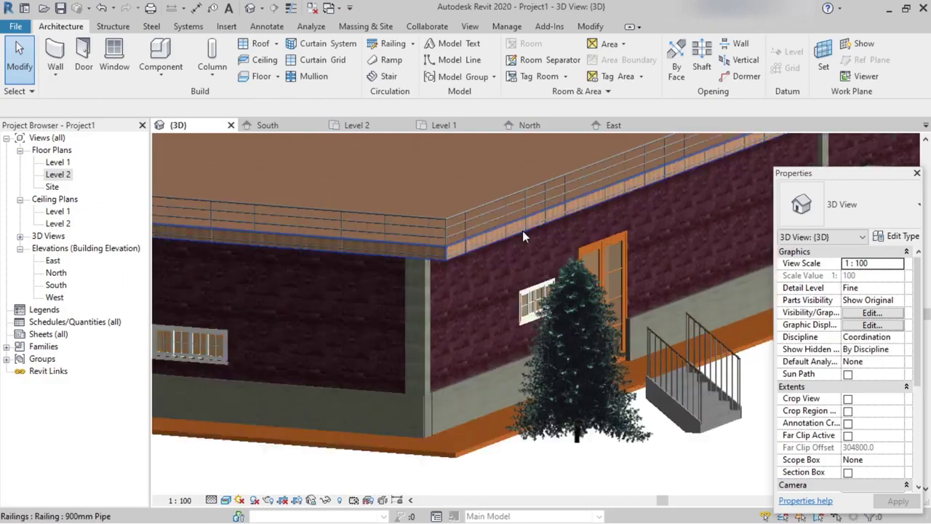
pyautogui.moveTo(517, 457); pyautogui.dragTo(377, 248, button='middle')
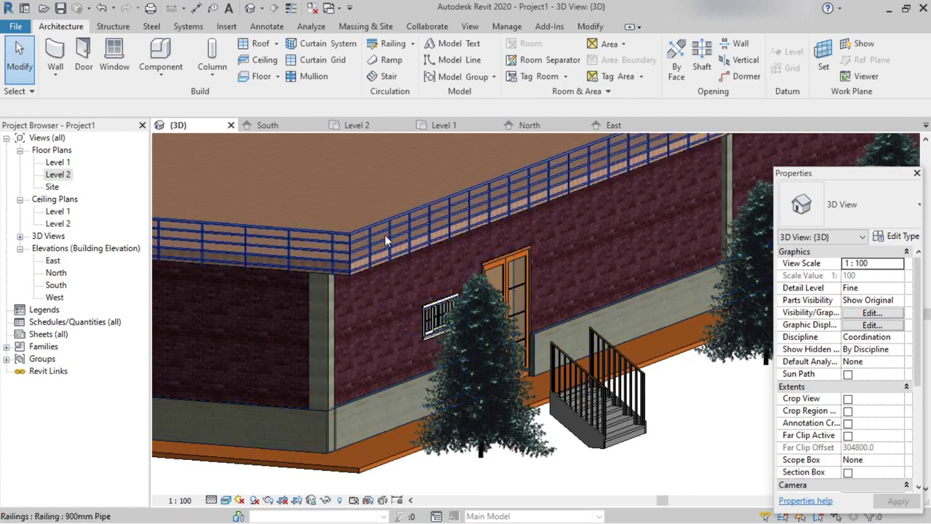
pyautogui.moveTo(399, 467); pyautogui.dragTo(368, 455, button='middle')
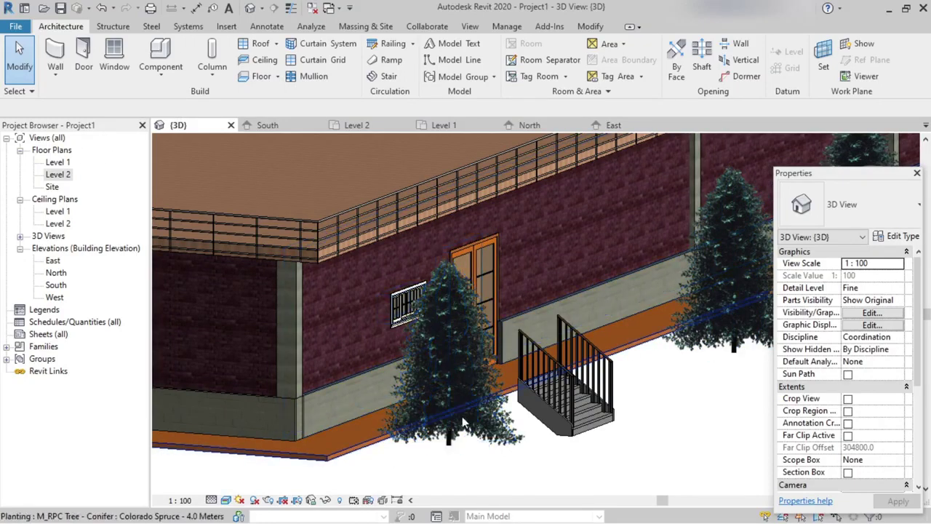
# - Open the Level 1 floor plan and start a new railing path sketch
pyautogui.click(59, 163)
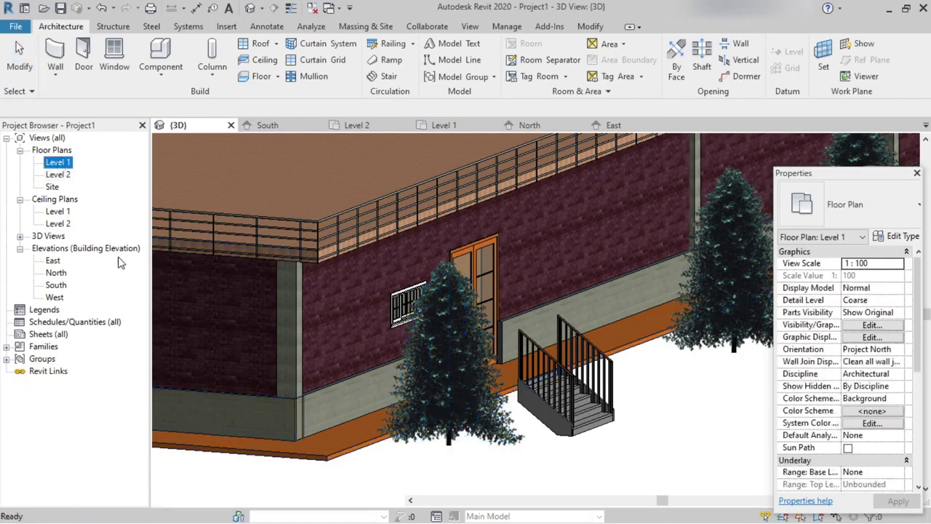
pyautogui.scroll(-3, 225, 312)
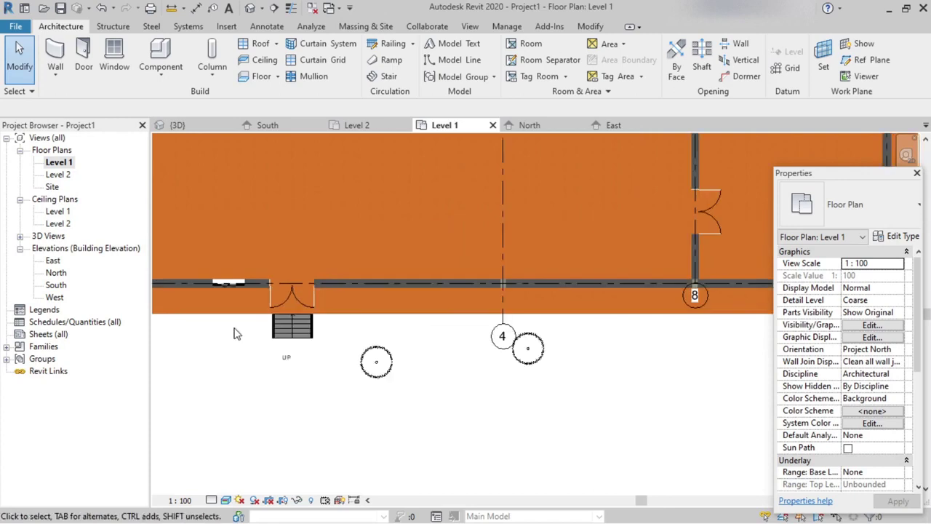
pyautogui.scroll(-5, 234, 333)
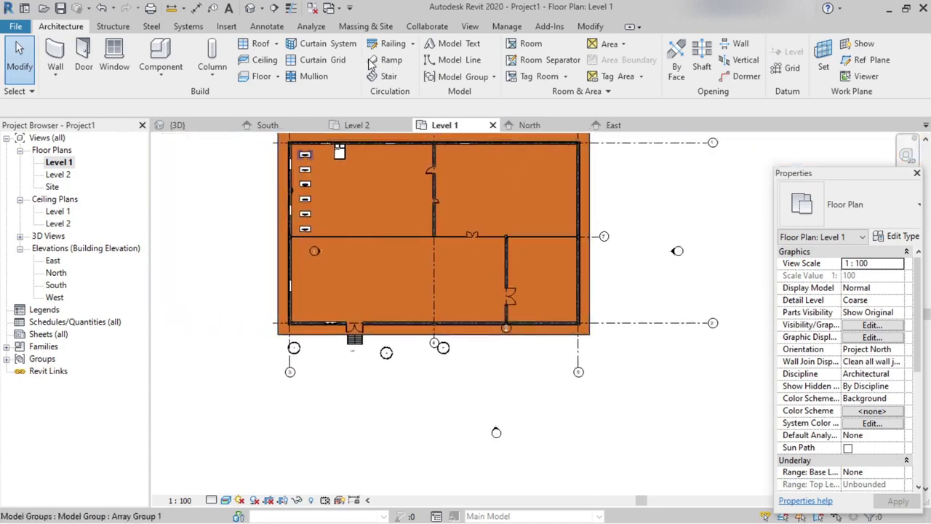
pyautogui.click(394, 44)
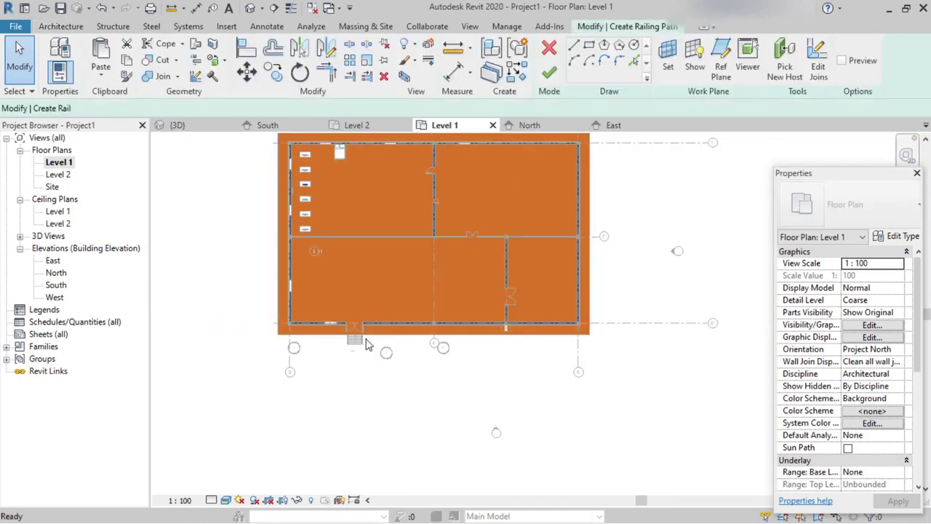
pyautogui.scroll(3, 322, 380)
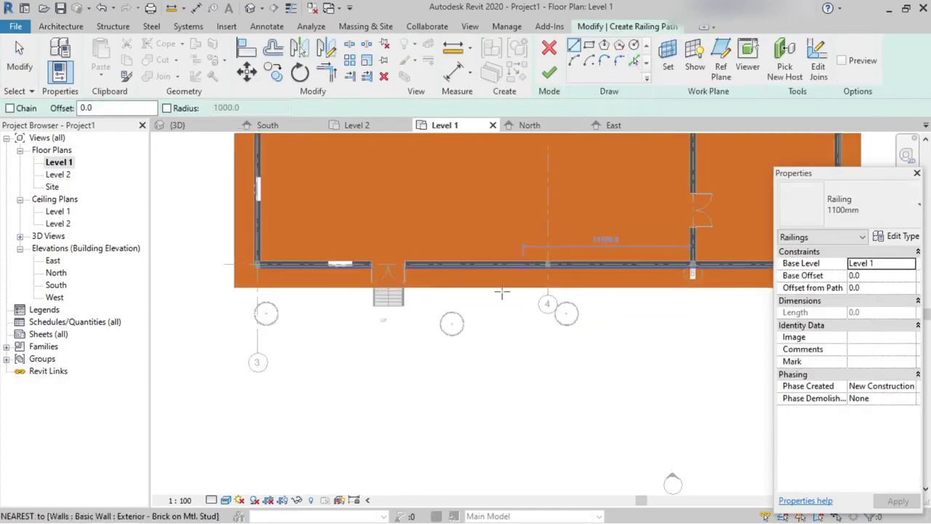
pyautogui.scroll(2, 471, 307)
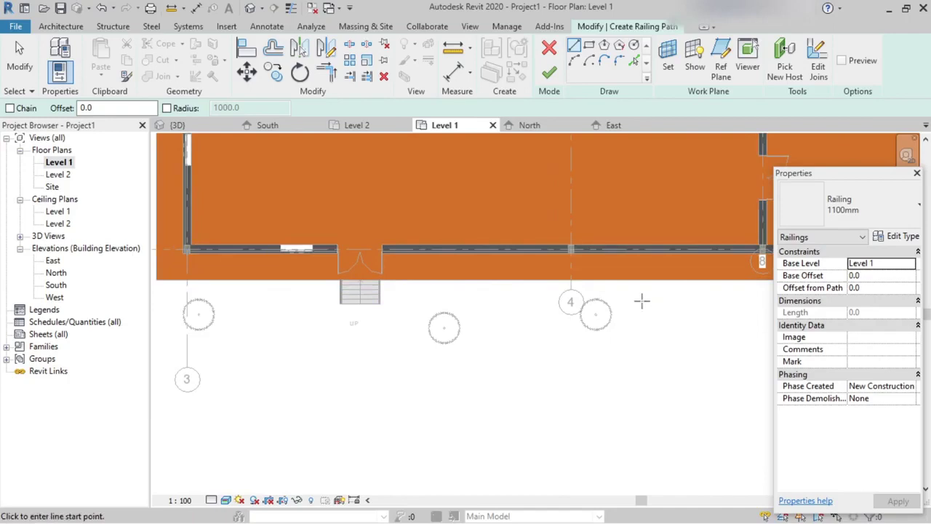
pyautogui.scroll(-2, 642, 300)
pyautogui.scroll(4, 478, 298)
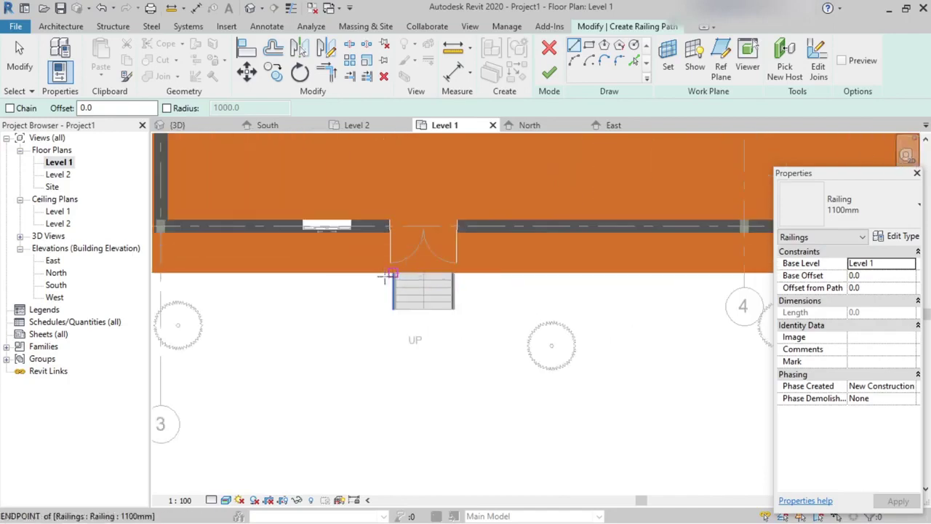
pyautogui.scroll(2, 391, 274)
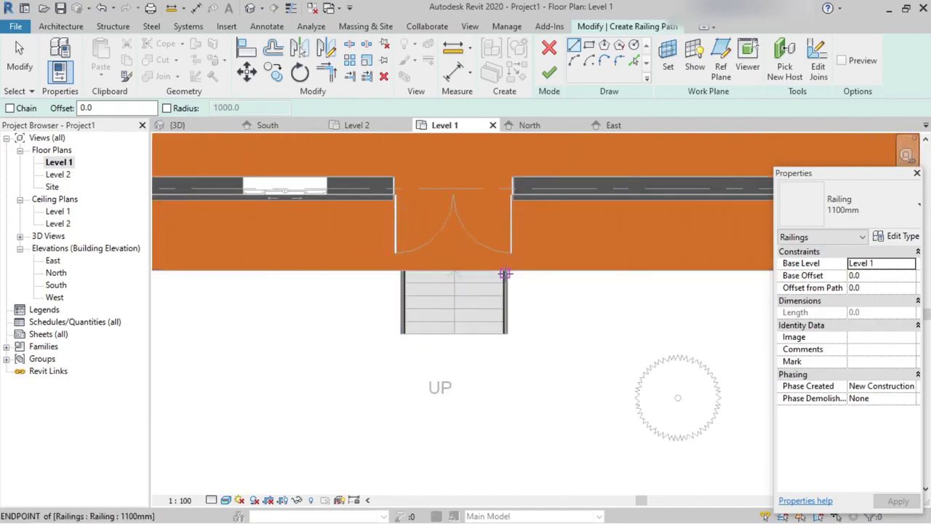
pyautogui.scroll(-2, 347, 312)
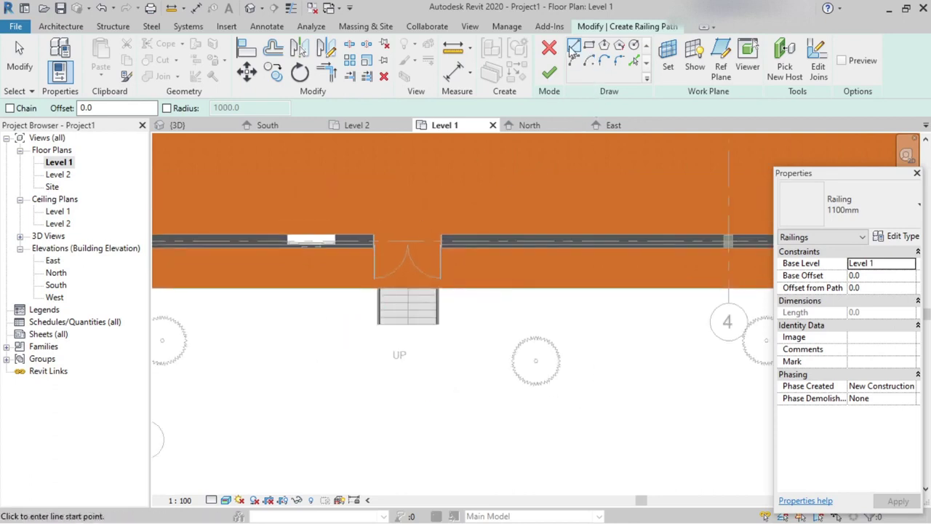
pyautogui.scroll(-2, 350, 349)
# - Draw the railing line from the floor's left corner to the stair's left edge and finish
pyautogui.moveTo(349, 349); pyautogui.dragTo(405, 333, button='middle')
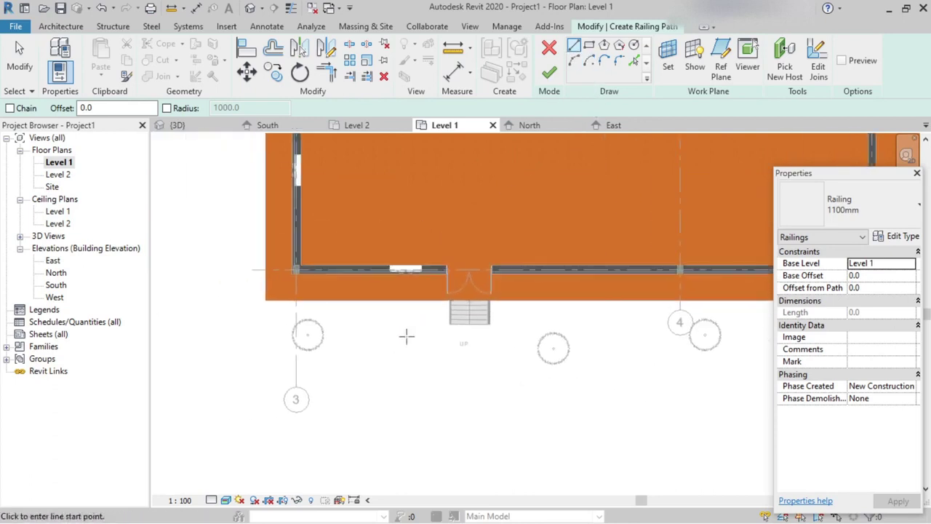
pyautogui.scroll(2, 350, 309)
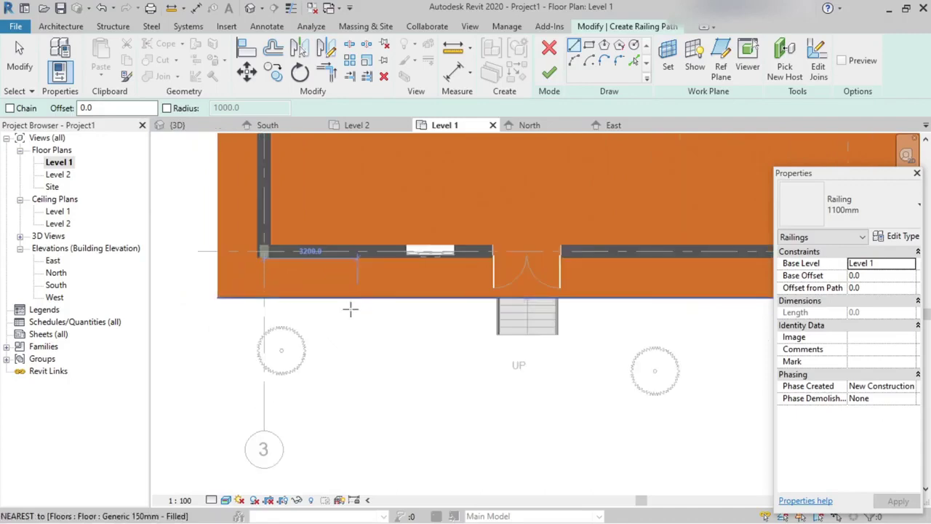
pyautogui.click(217, 298)
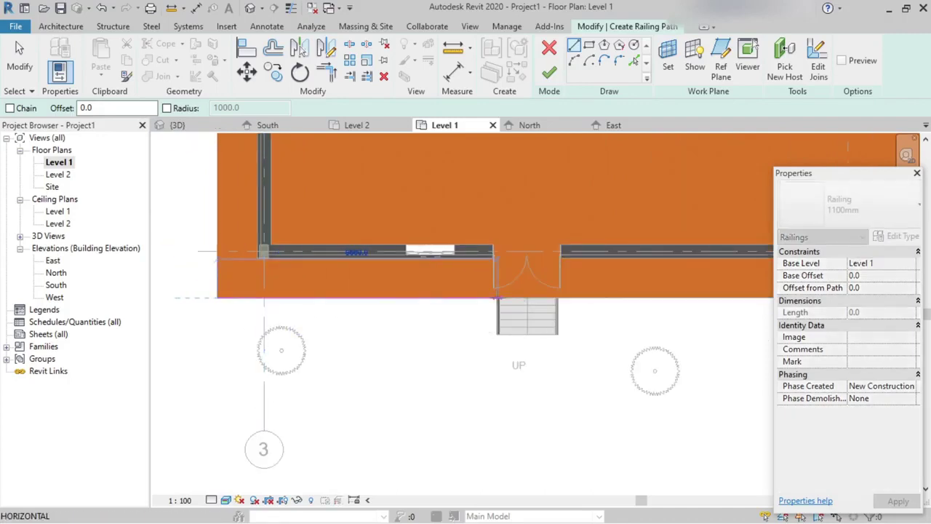
pyautogui.scroll(5, 496, 297)
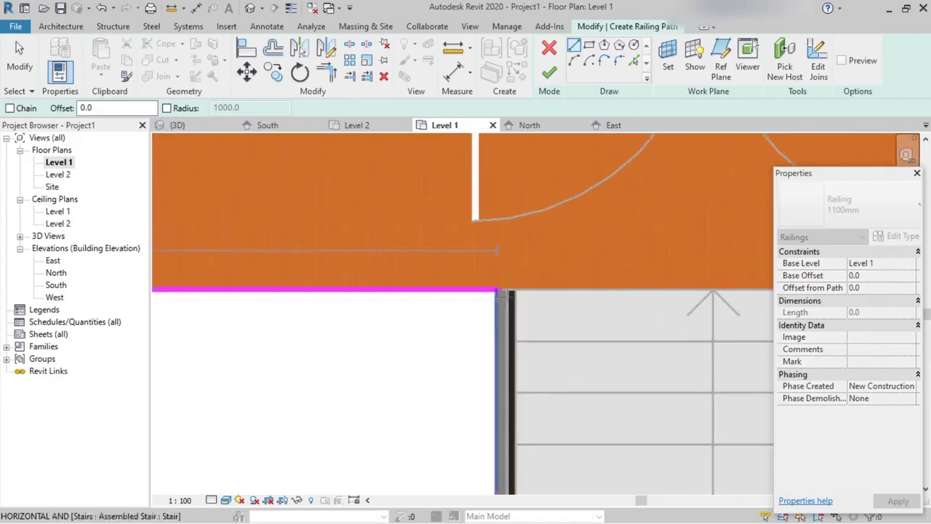
pyautogui.click(514, 289)
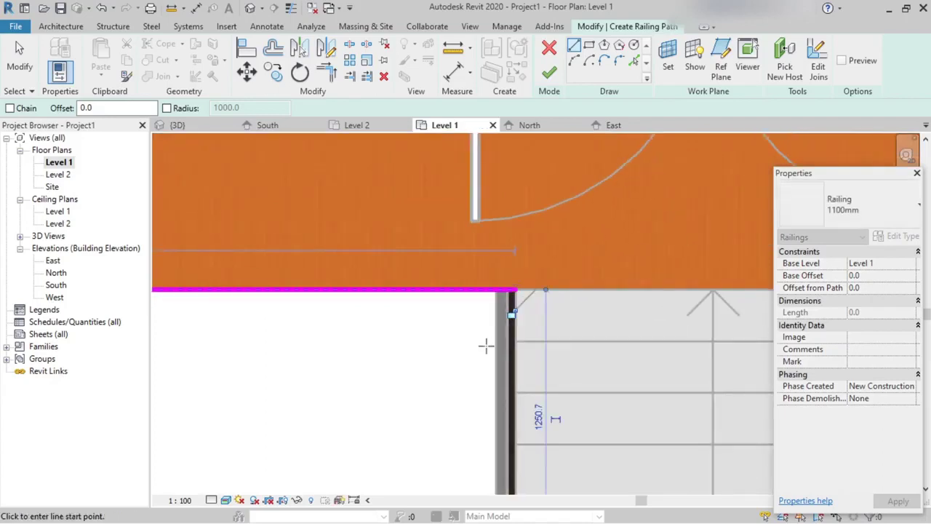
pyautogui.click(550, 72)
pyautogui.scroll(-3, 412, 407)
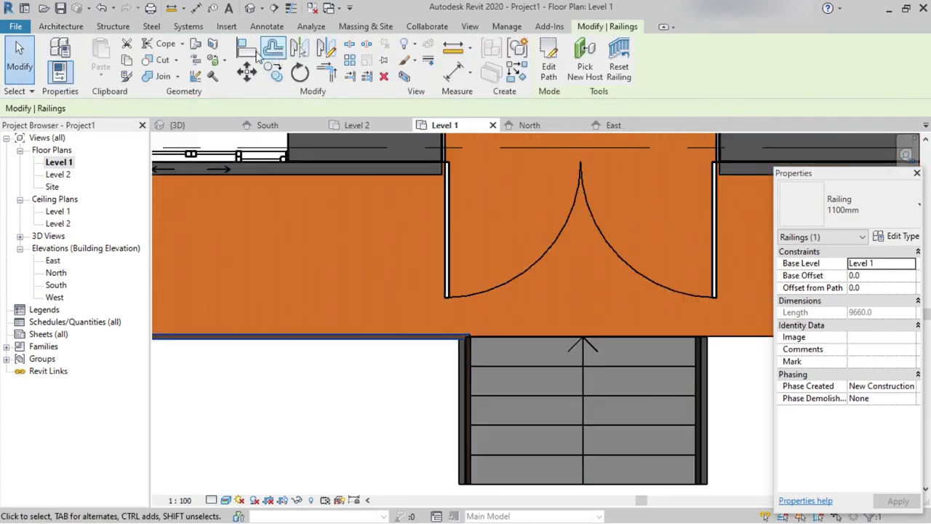
# - Sketch a second 1100mm railing, 31600 long, from the stair's top-right corner to the floor's right corner
pyautogui.click(61, 27)
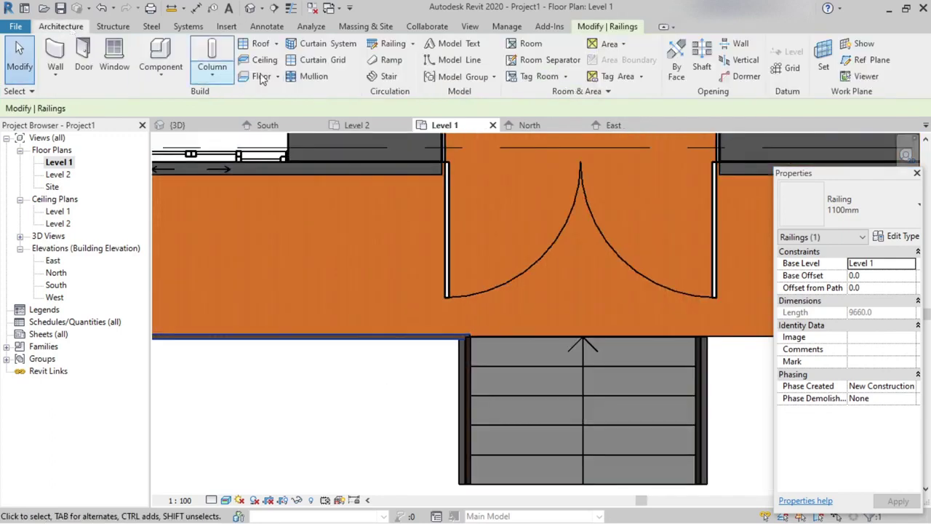
pyautogui.click(393, 41)
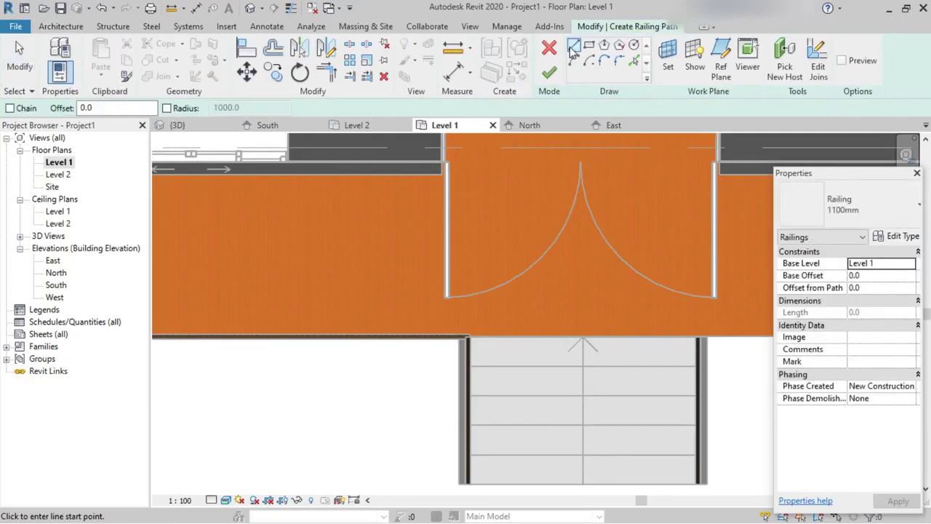
pyautogui.scroll(-3, 654, 376)
pyautogui.scroll(4, 494, 353)
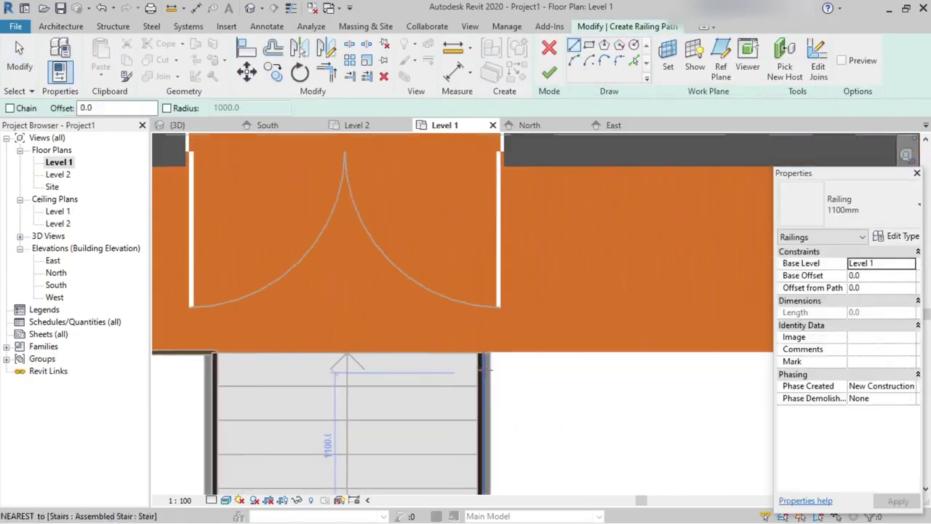
pyautogui.click(476, 347)
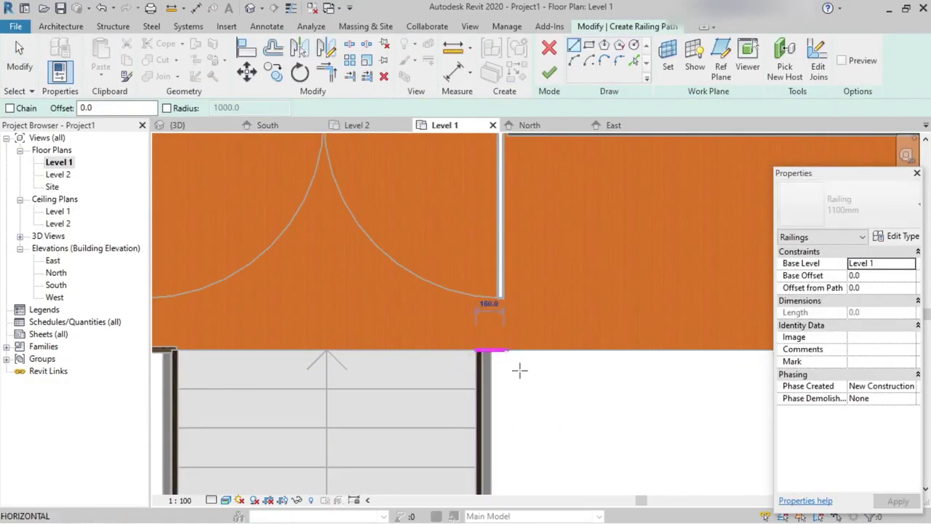
pyautogui.scroll(-3, 661, 381)
pyautogui.moveTo(661, 381); pyautogui.dragTo(426, 377, button='middle')
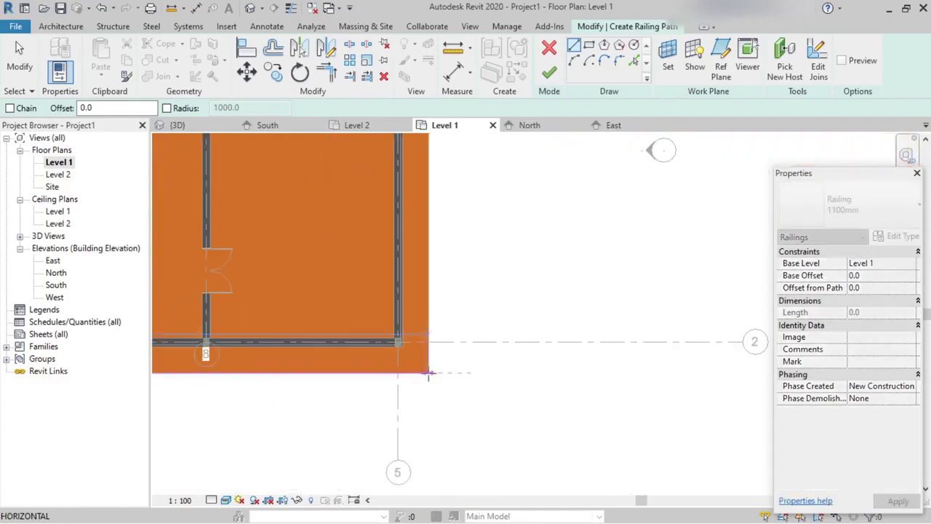
pyautogui.scroll(5, 430, 374)
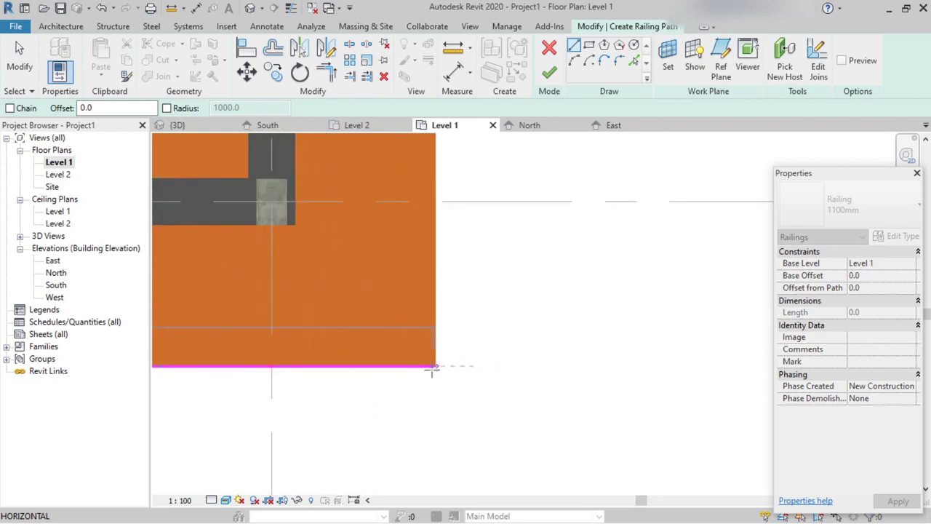
pyautogui.click(435, 367)
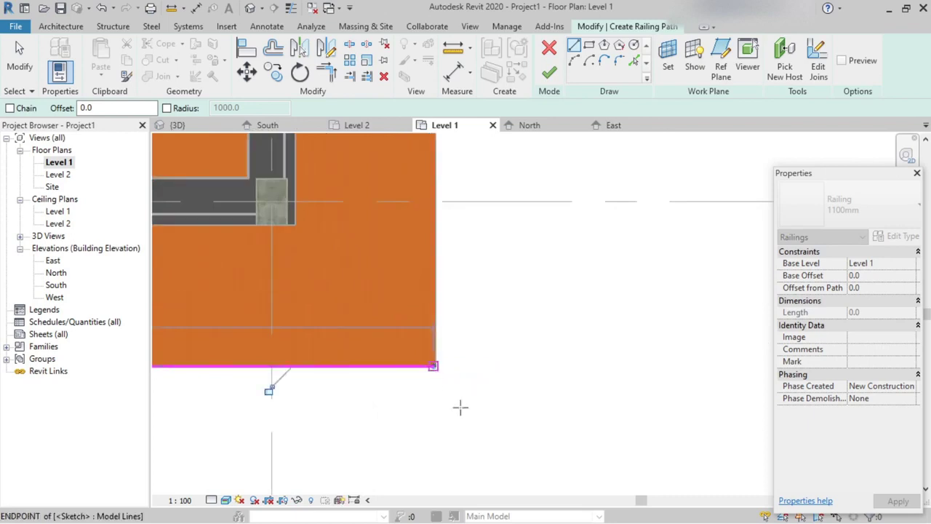
pyautogui.click(555, 77)
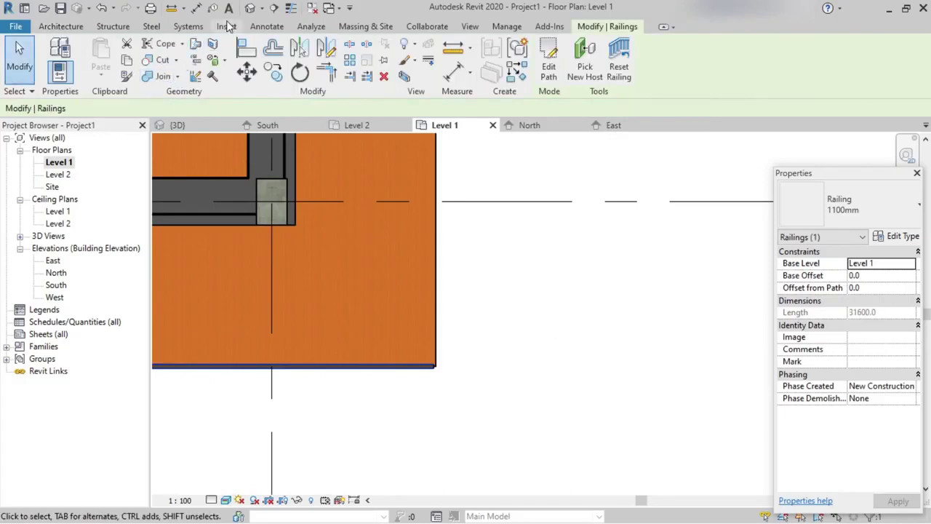
# - Switch to the default 3D view and zoom and pan to inspect the railings beside the entrance stair
pyautogui.click(250, 8)
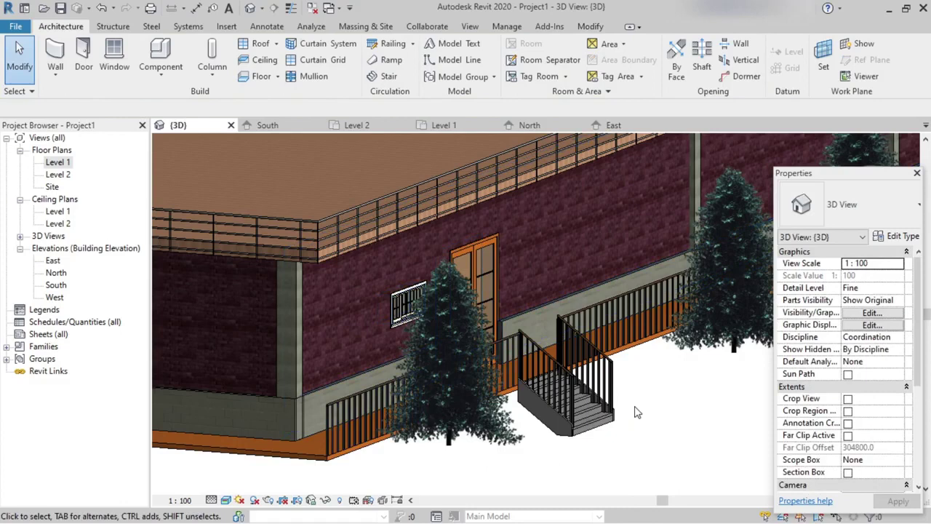
pyautogui.scroll(4, 371, 458)
pyautogui.scroll(-5, 365, 457)
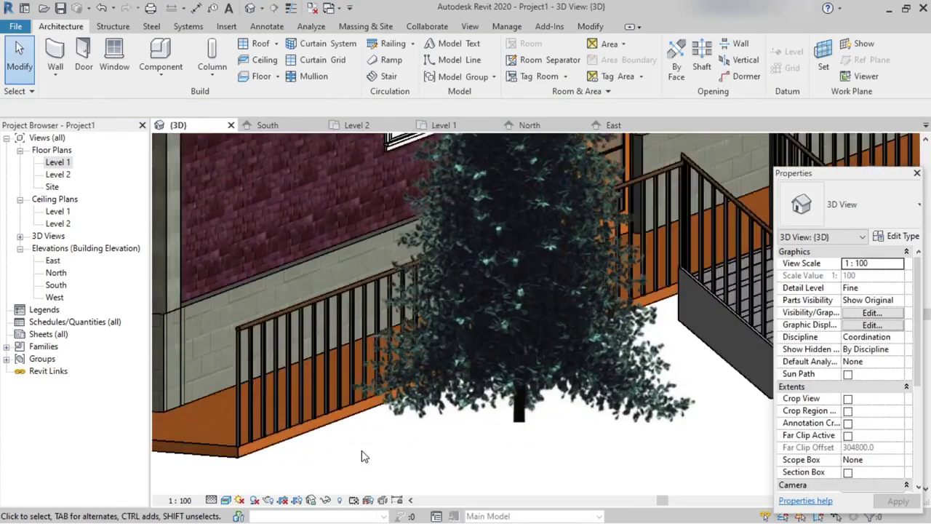
pyautogui.moveTo(630, 435); pyautogui.dragTo(408, 465, button='middle')
pyautogui.moveTo(487, 427); pyautogui.dragTo(643, 412, button='middle')
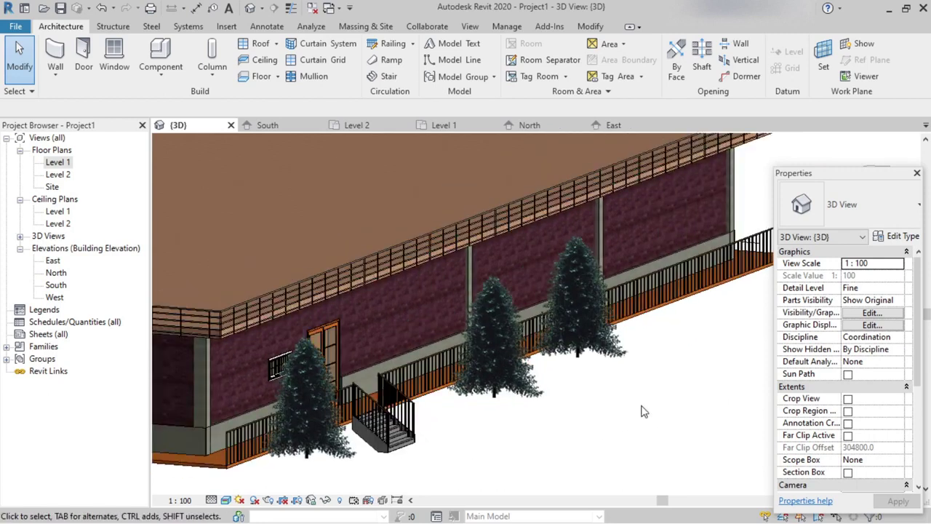